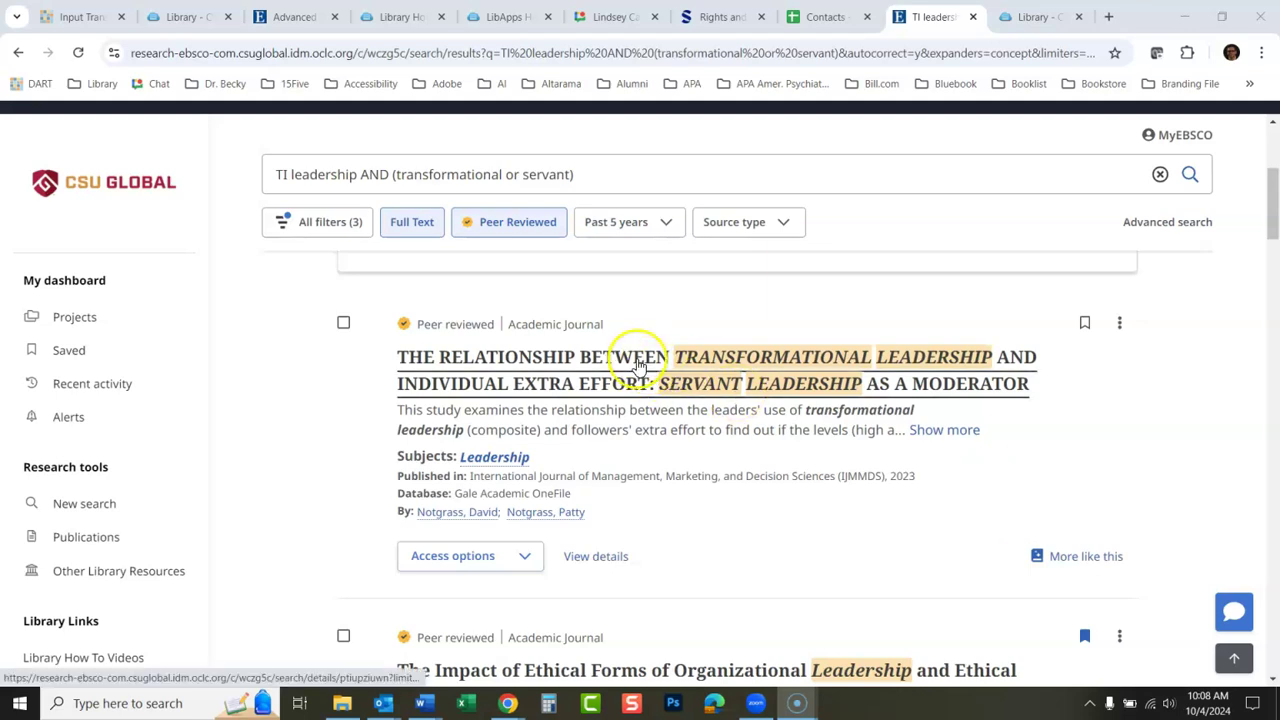
Step: Open the article on transformational leadership and individual extra effort, and copy its APA 7th Edition citation to the clipboard
{"action": "left_click", "coordinate": [637, 365]}
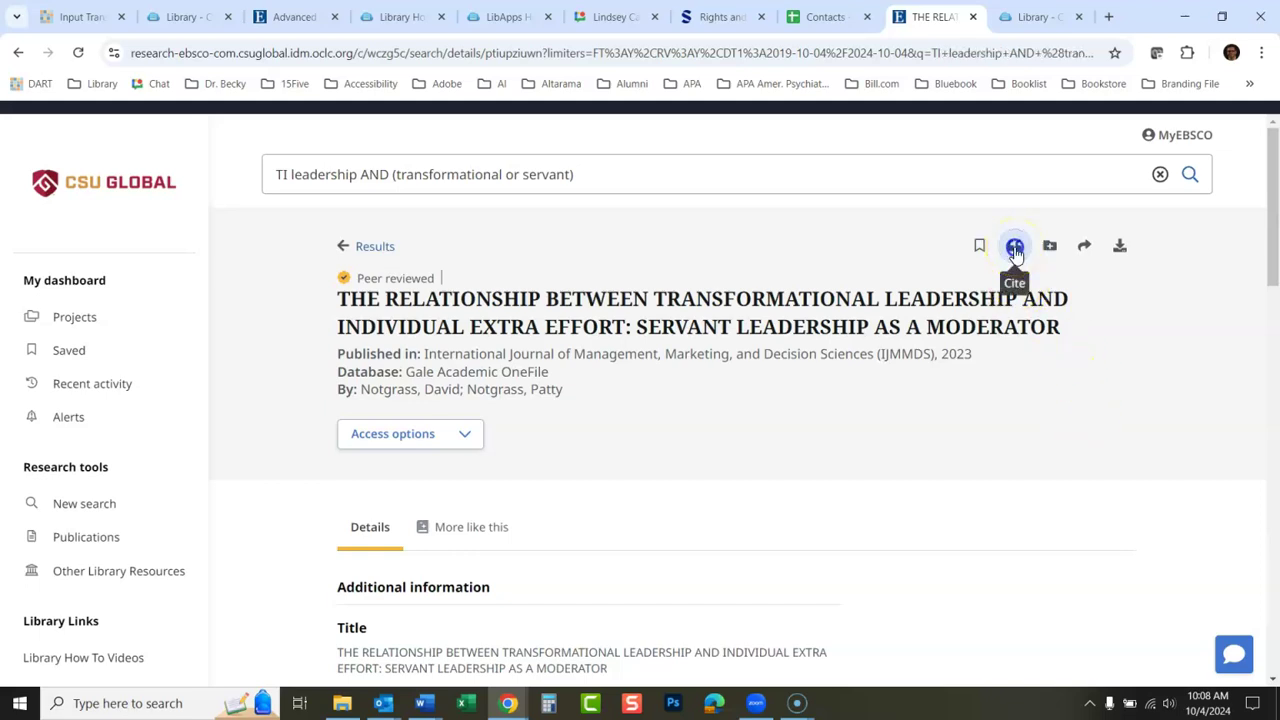
{"action": "left_click", "coordinate": [1015, 248]}
{"action": "left_click", "coordinate": [846, 476]}
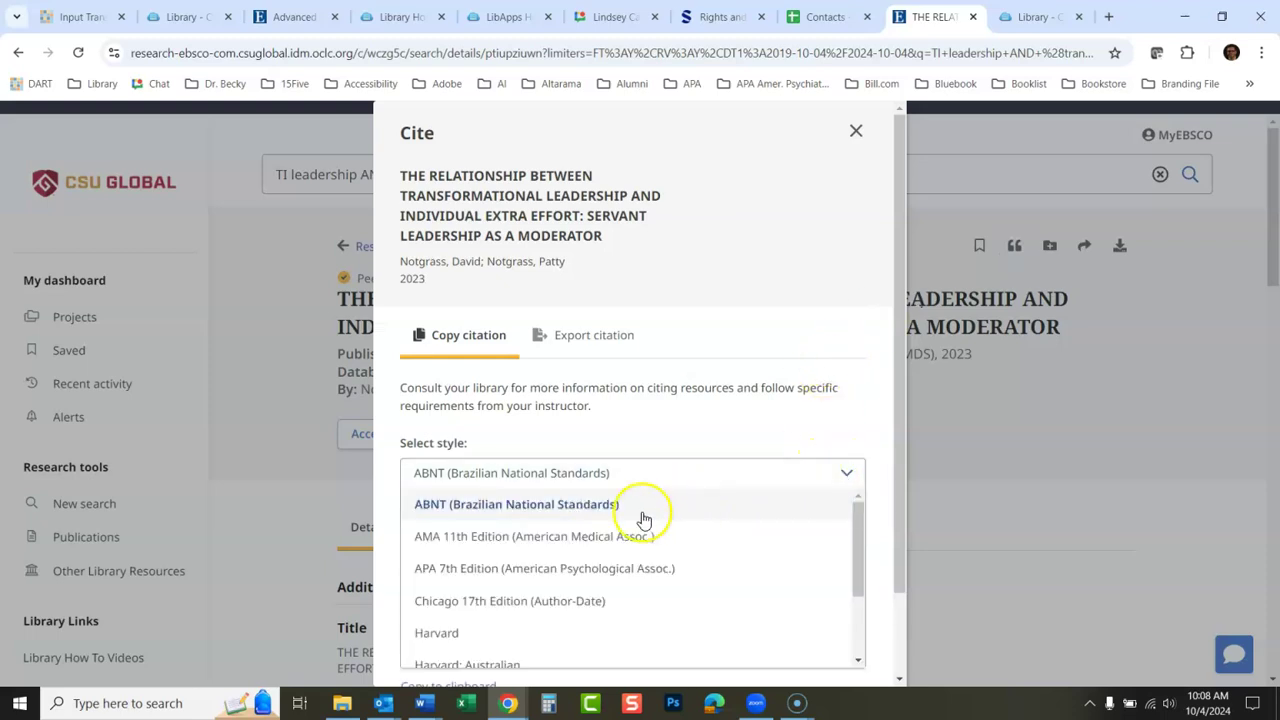
{"action": "left_click", "coordinate": [560, 570]}
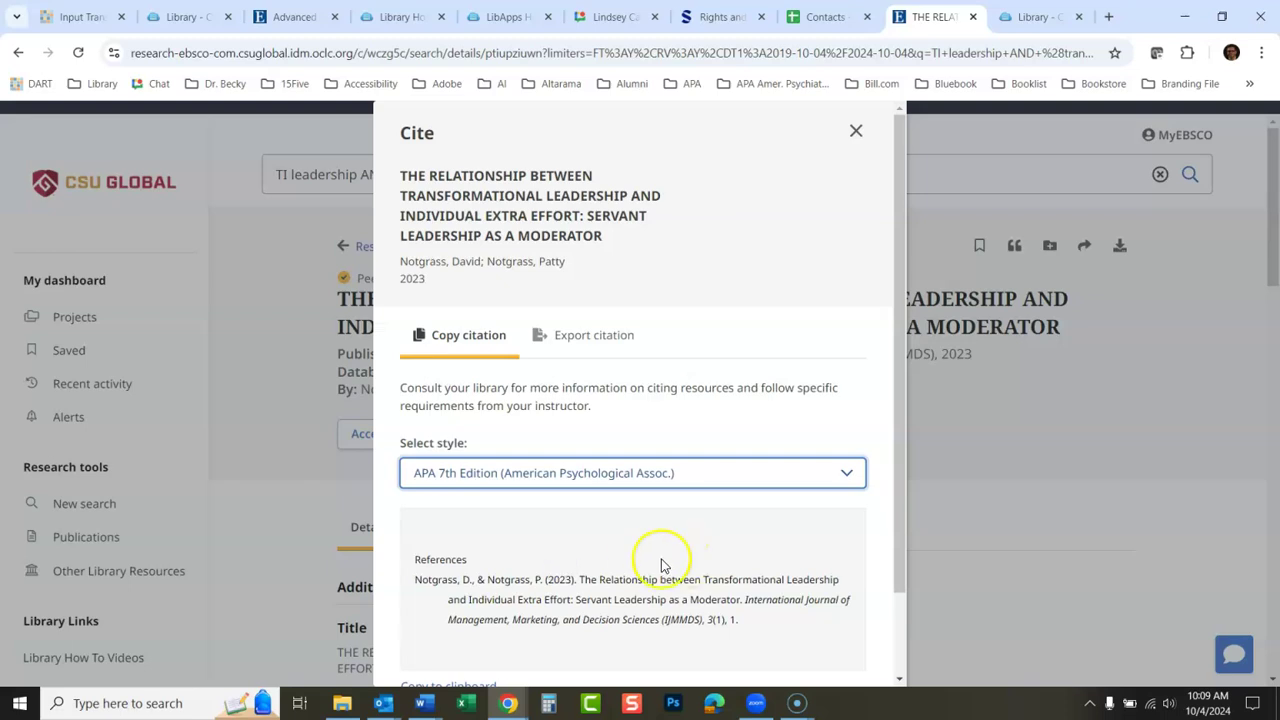
{"action": "left_click_drag", "start_coordinate": [903, 549], "coordinate": [902, 605]}
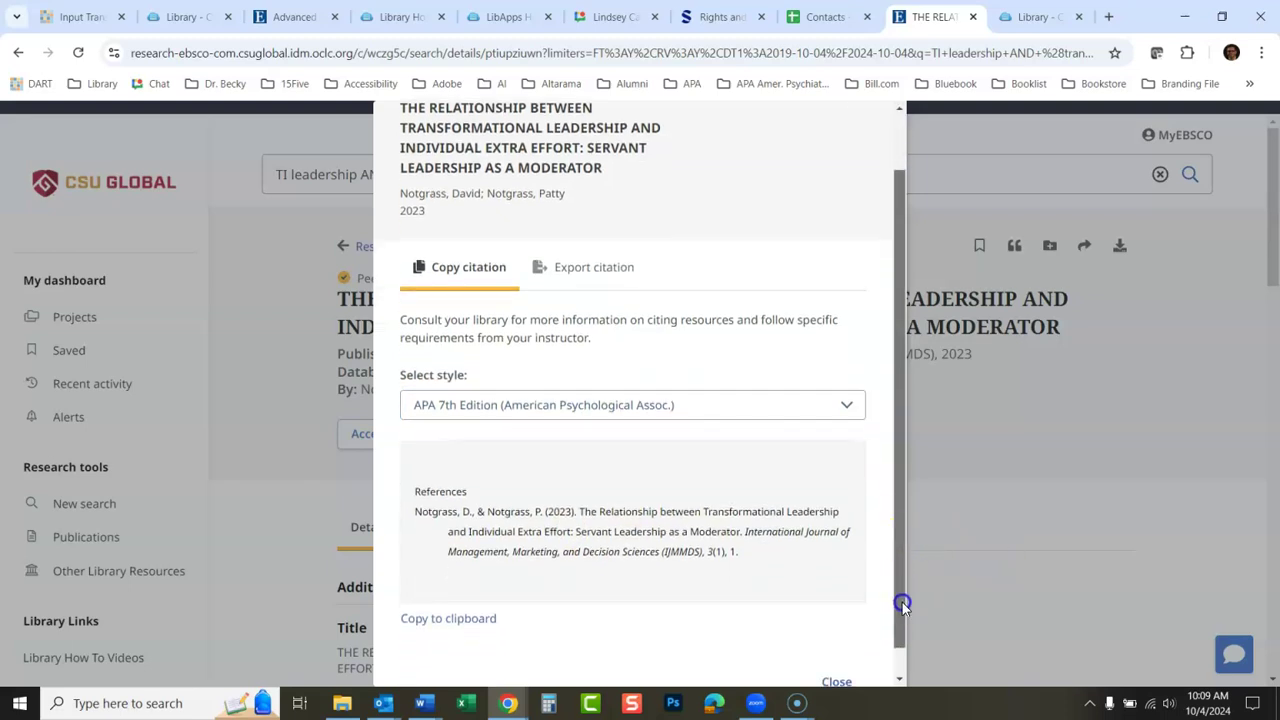
{"action": "left_click", "coordinate": [451, 618]}
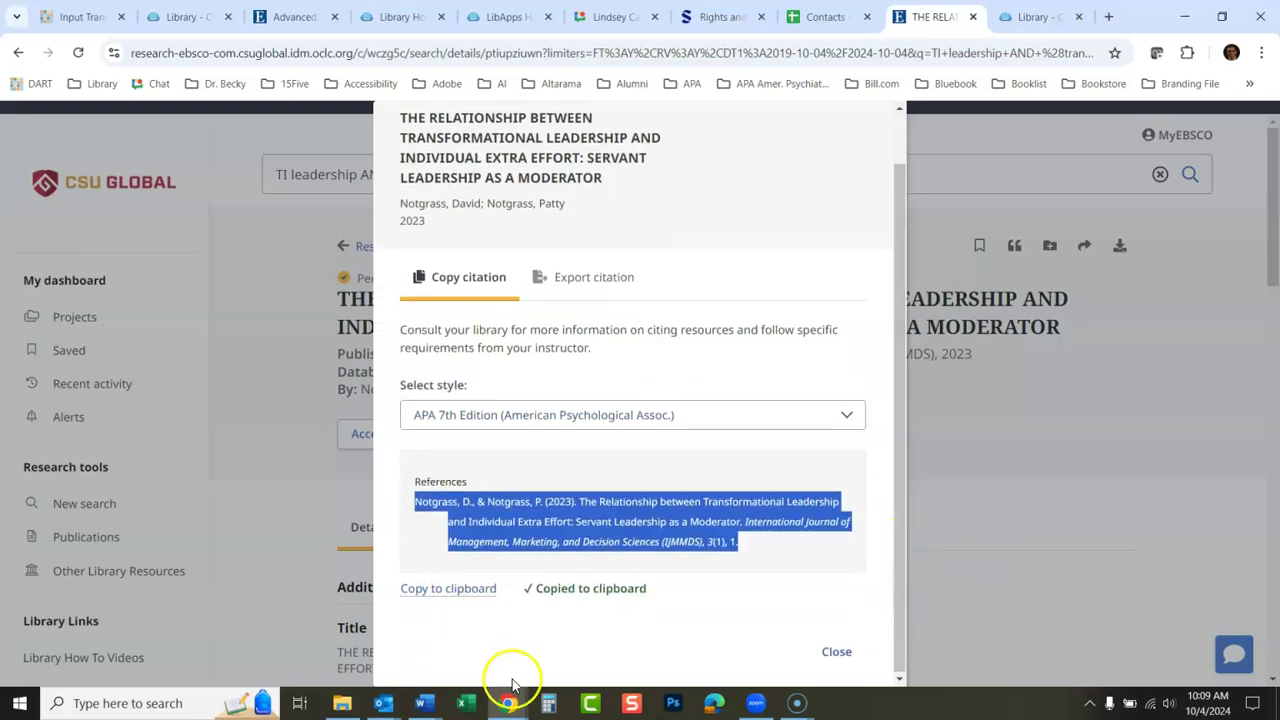
Step: Switch to Document2 in Word and paste the citation under the References heading with merged formatting
{"action": "mouse_move", "coordinate": [423, 700]}
{"action": "left_click", "coordinate": [485, 583]}
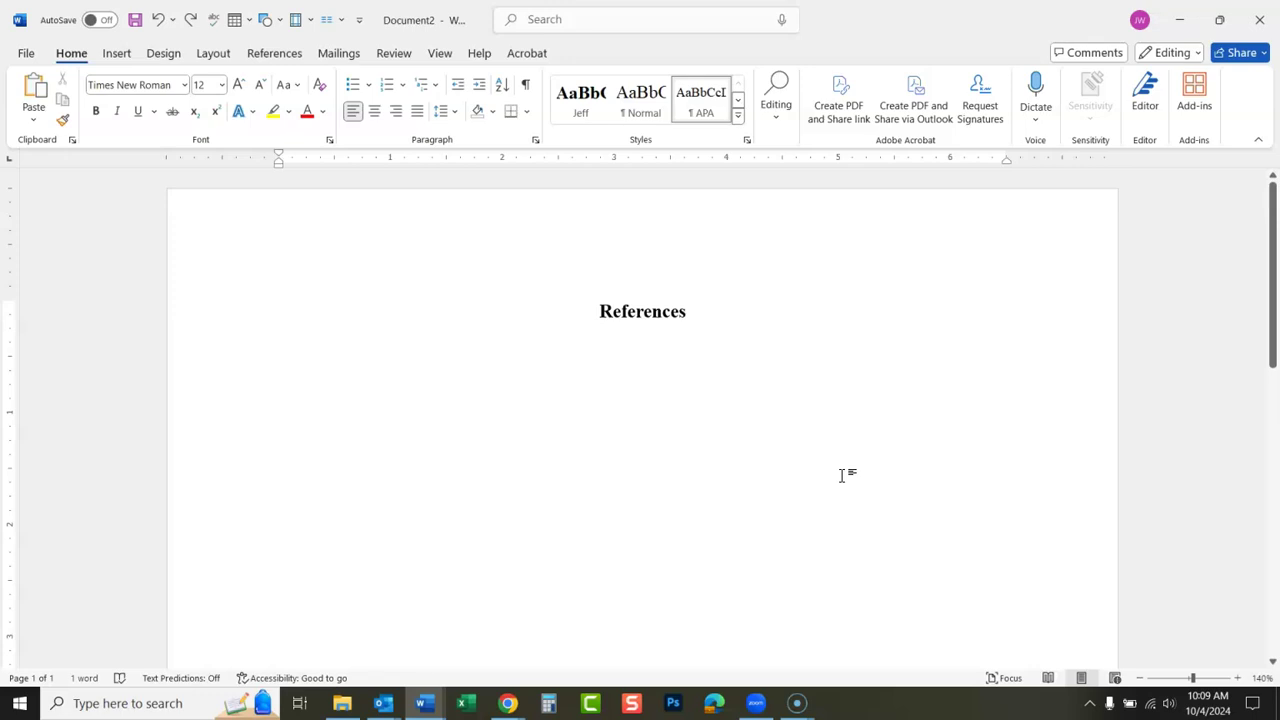
{"action": "key", "text": "ctrl+v"}
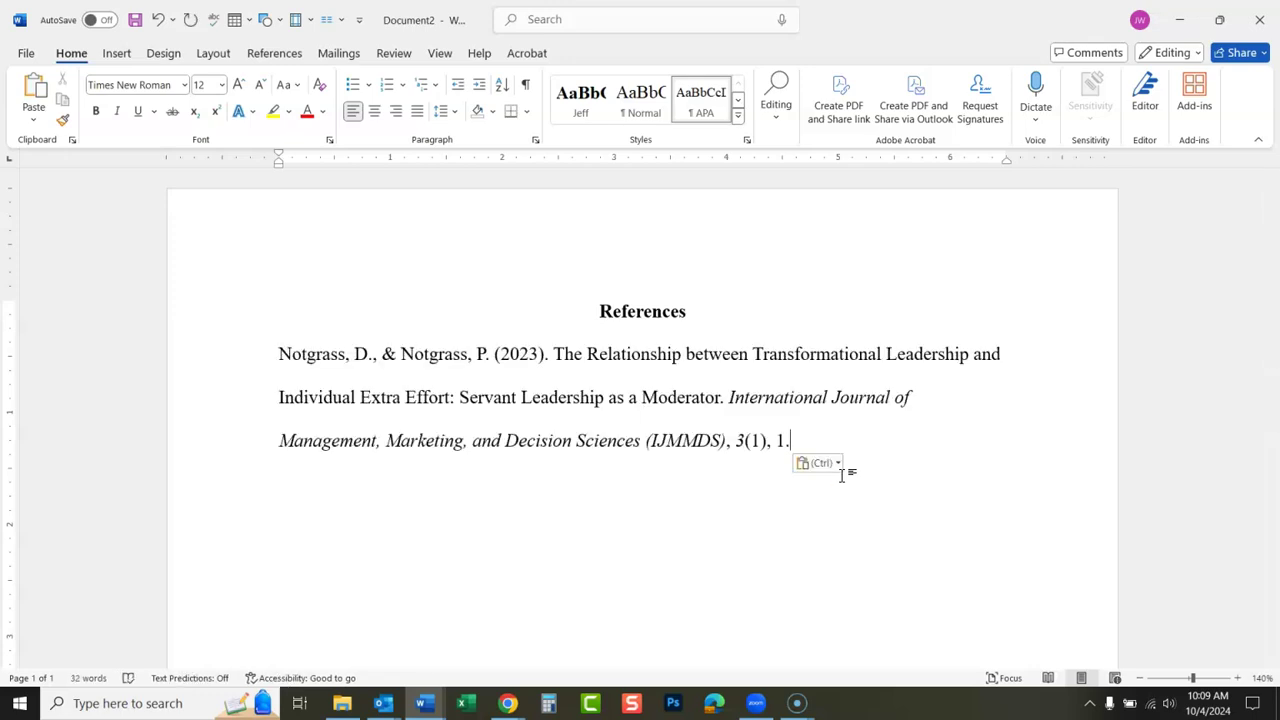
{"action": "left_click", "coordinate": [878, 482]}
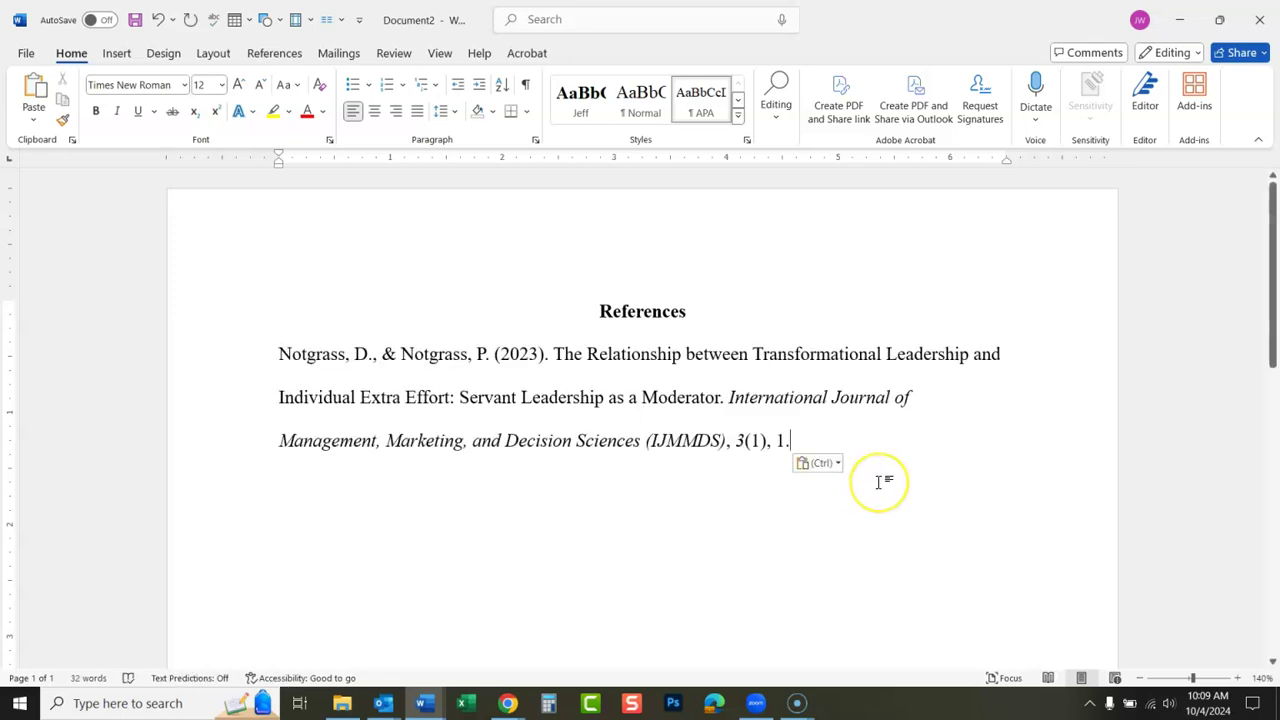
{"action": "left_click", "coordinate": [826, 466]}
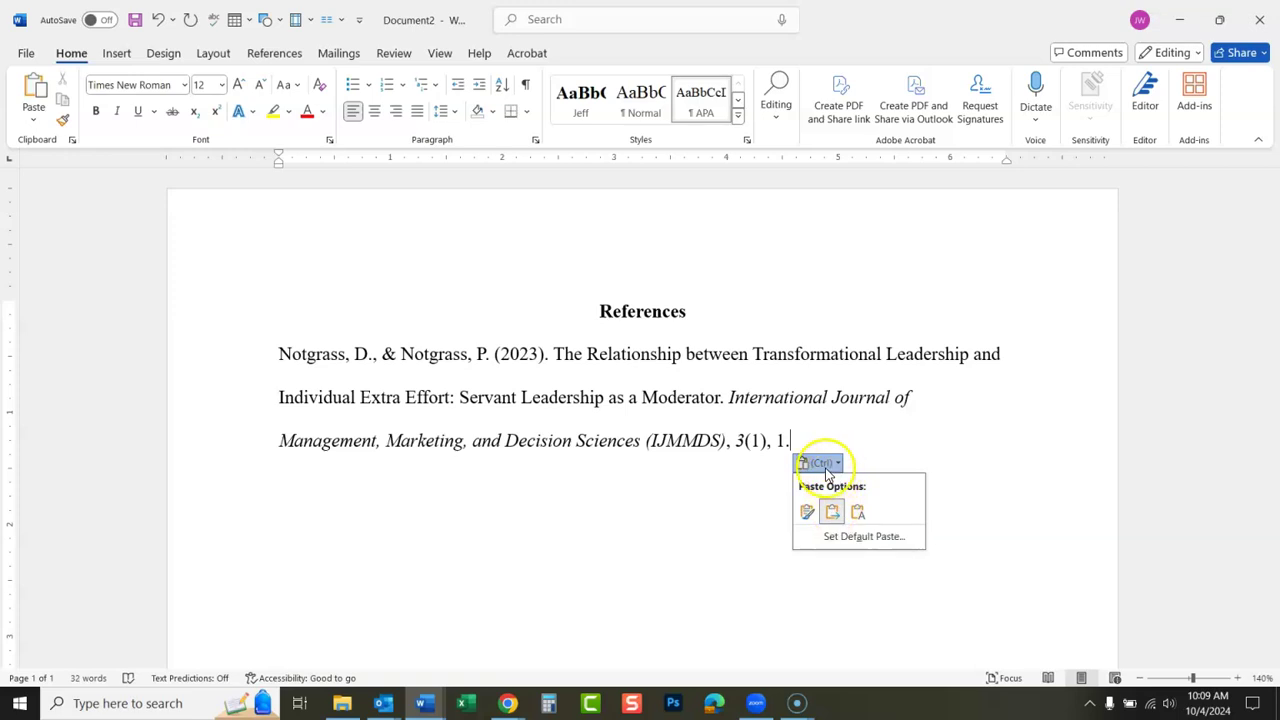
{"action": "left_click", "coordinate": [826, 513]}
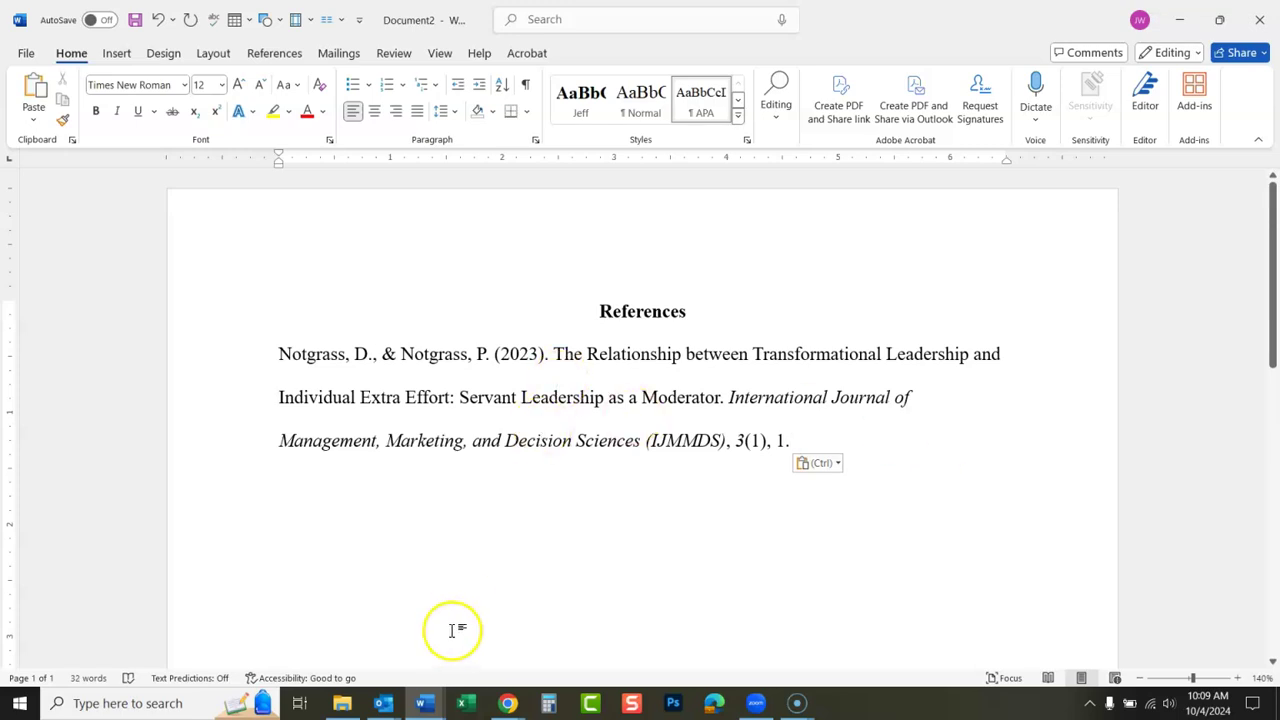
Step: Switch to Chrome, open the APA Reference Citation Guide from the CSU Global Library handouts, and examine the online database article with DOI example
{"action": "mouse_move", "coordinate": [508, 703]}
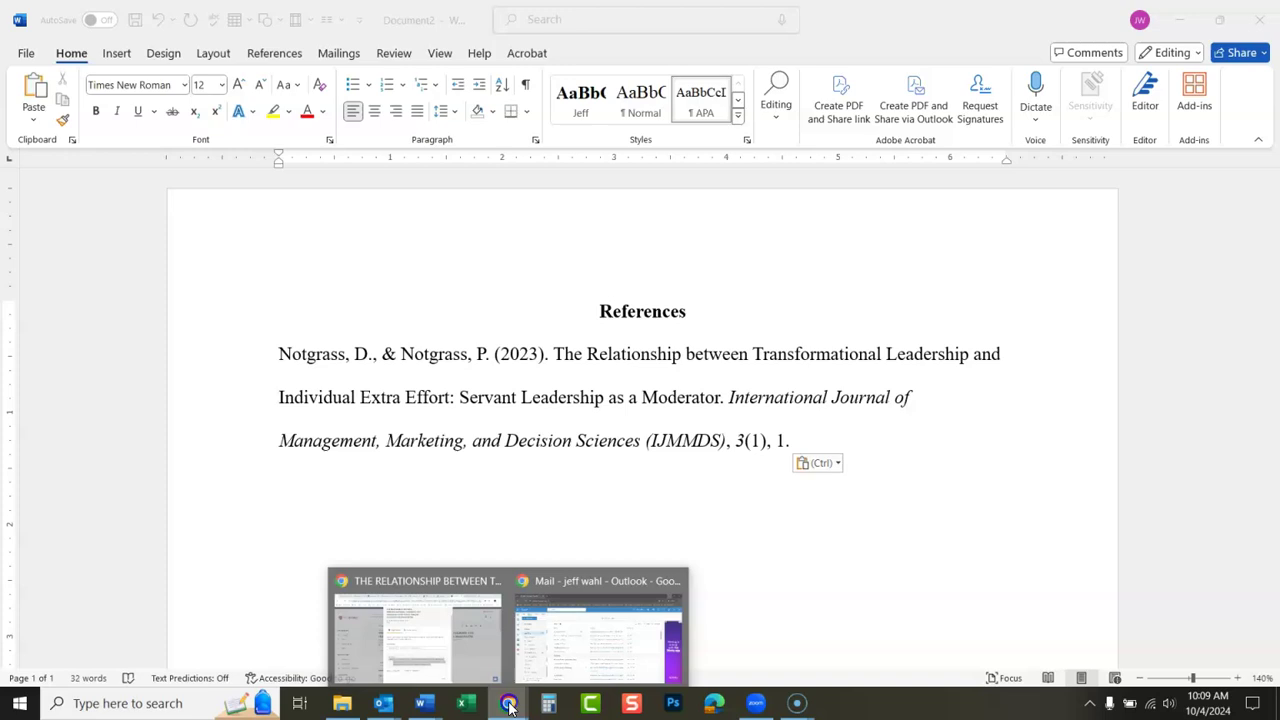
{"action": "left_click", "coordinate": [368, 583]}
{"action": "left_click", "coordinate": [175, 17]}
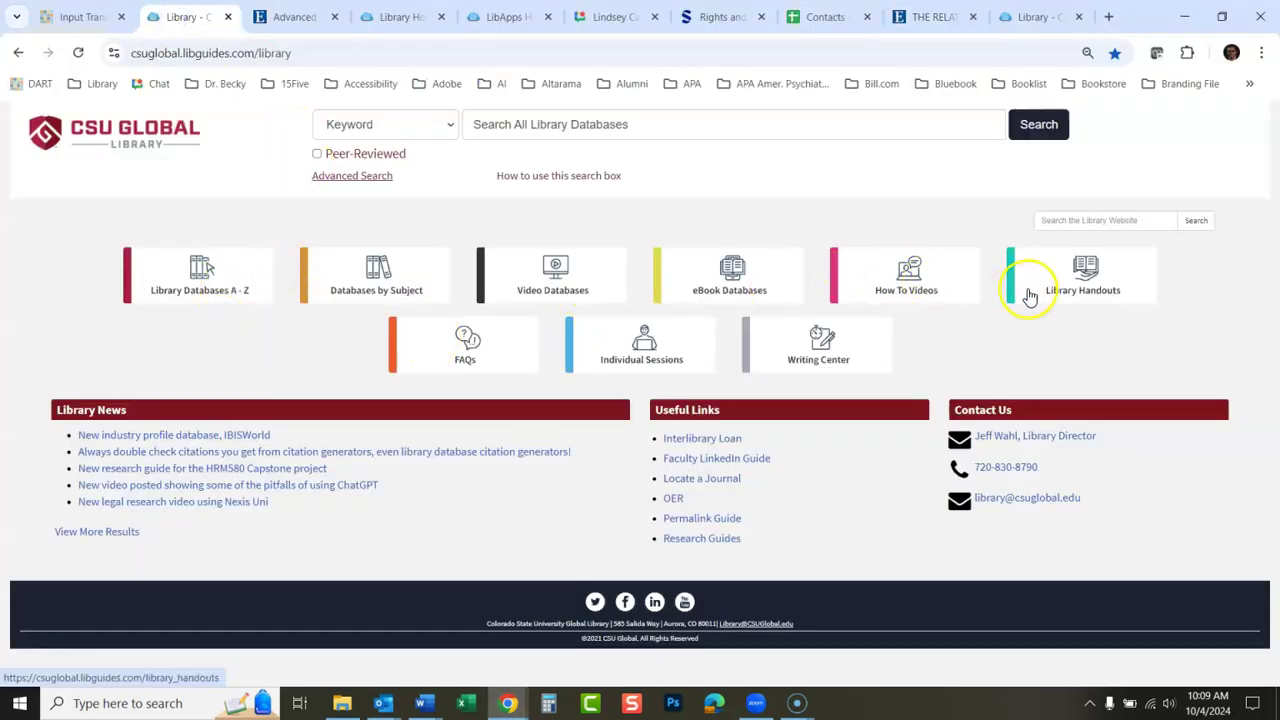
{"action": "left_click", "coordinate": [1084, 292]}
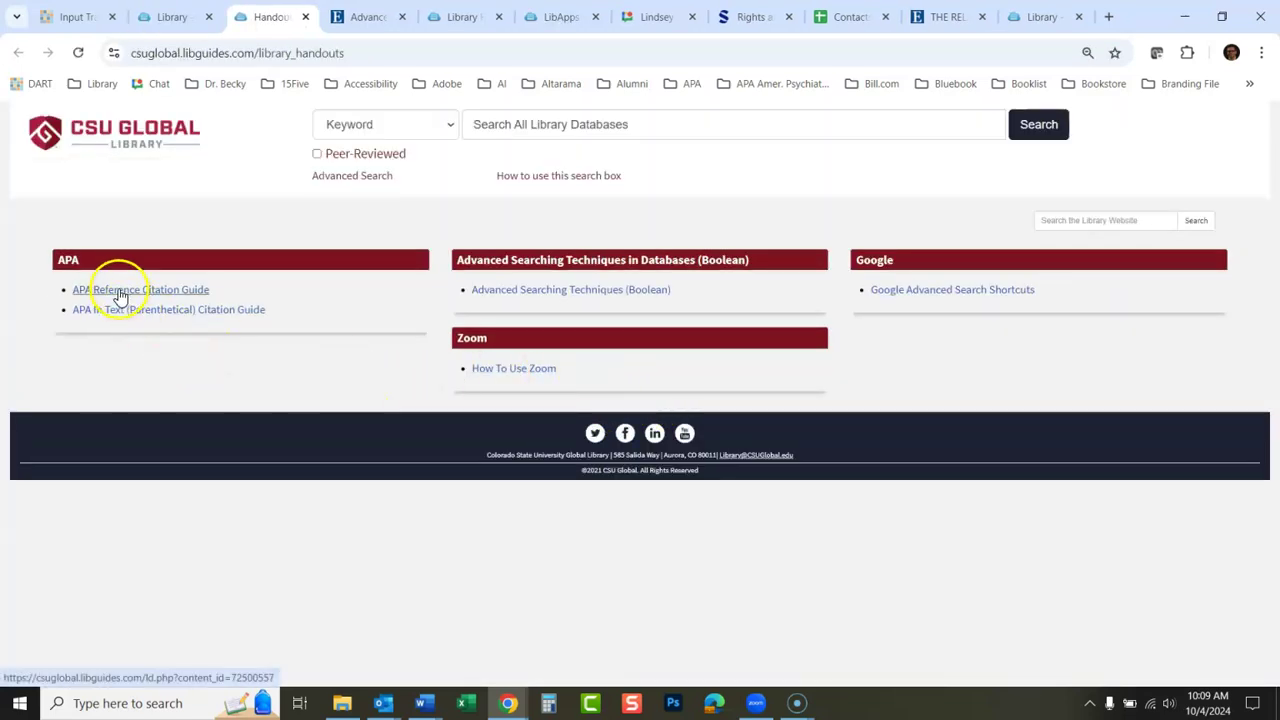
{"action": "left_click", "coordinate": [119, 291]}
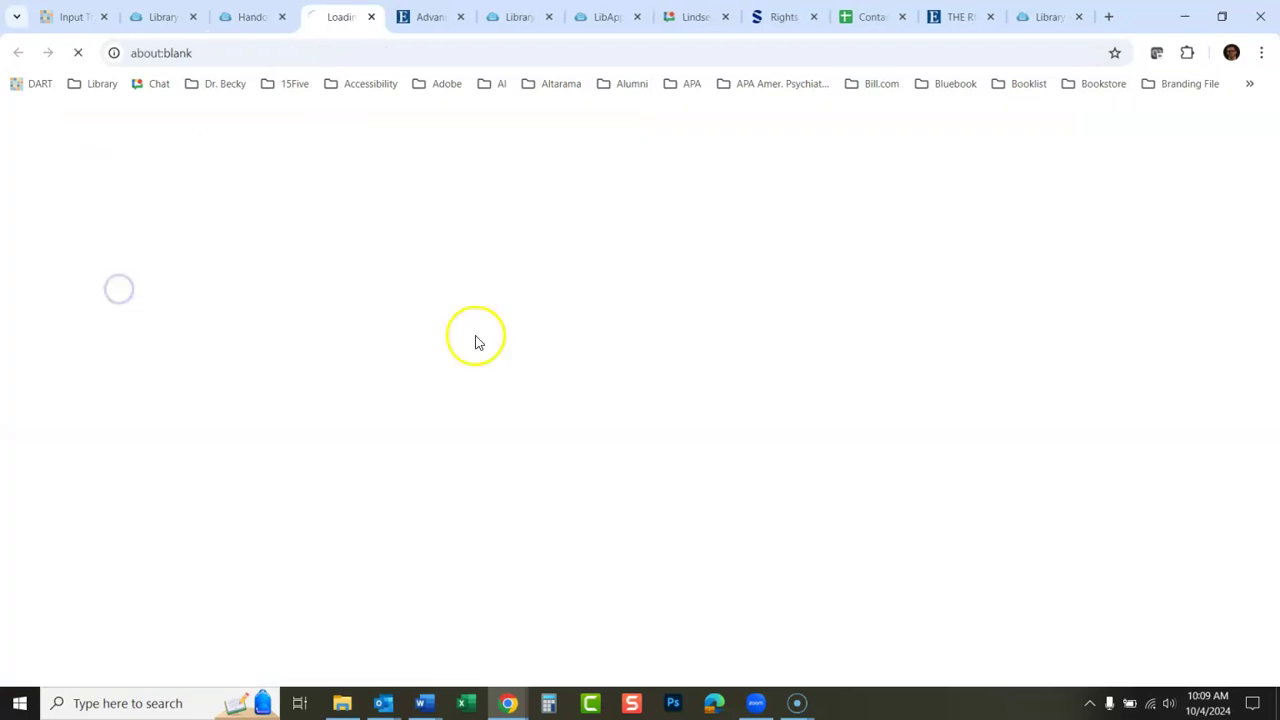
{"action": "scroll", "coordinate": [590, 346], "scroll_direction": "down", "scroll_amount": 5}
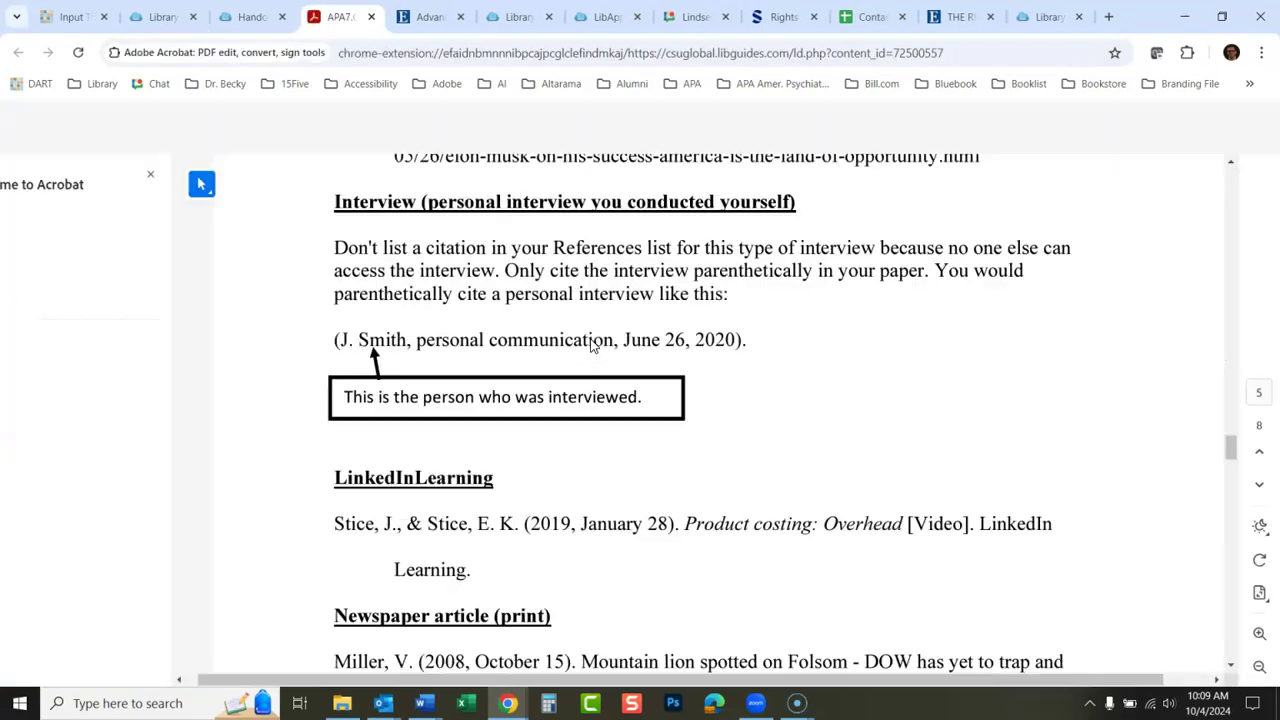
{"action": "left_click_drag", "start_coordinate": [1229, 452], "coordinate": [1235, 188]}
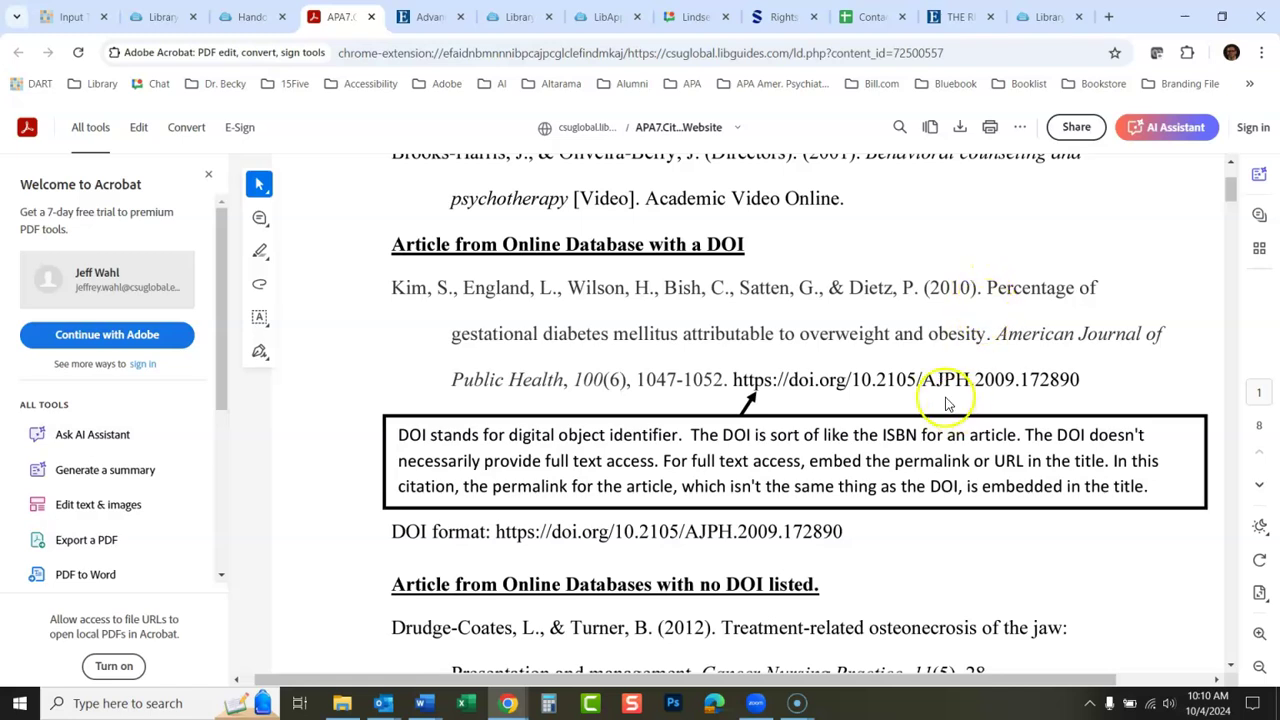
Step: Back in Document2 in Word, lowercase the initials of Relationship, Transformational, Leadership, Individual, Extra and Effort in the article title
{"action": "mouse_move", "coordinate": [430, 705]}
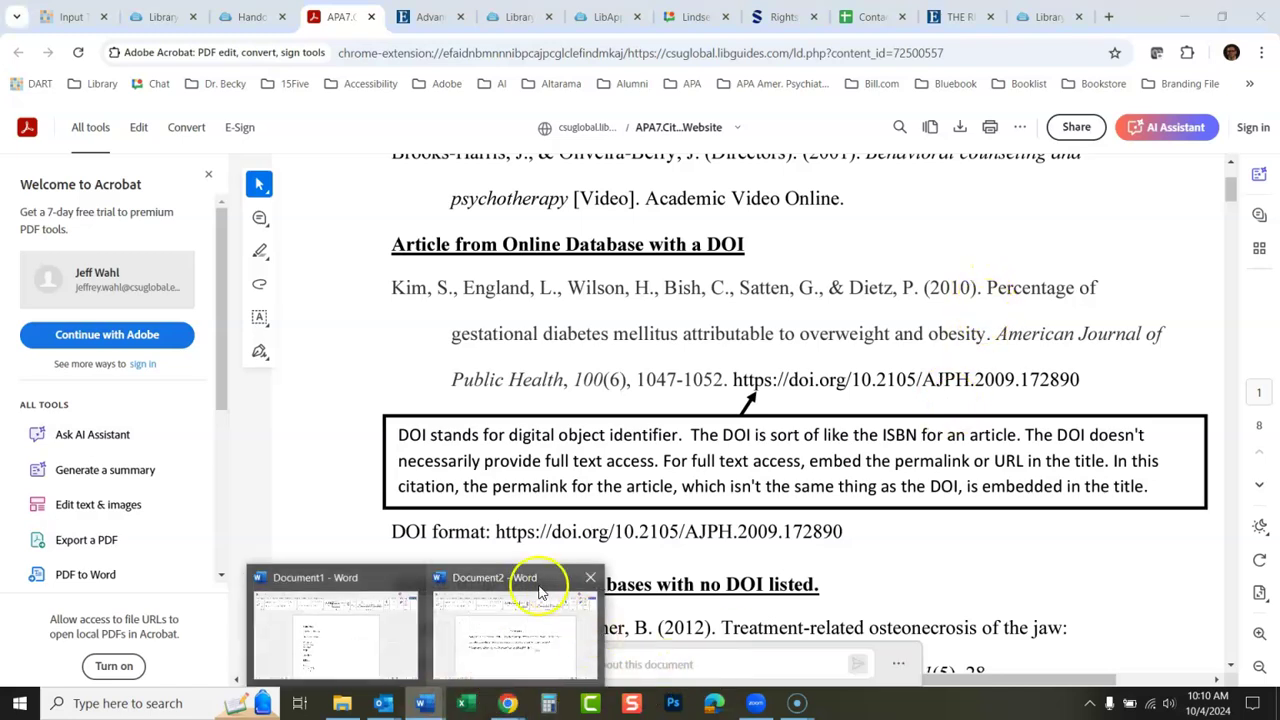
{"action": "left_click", "coordinate": [535, 580]}
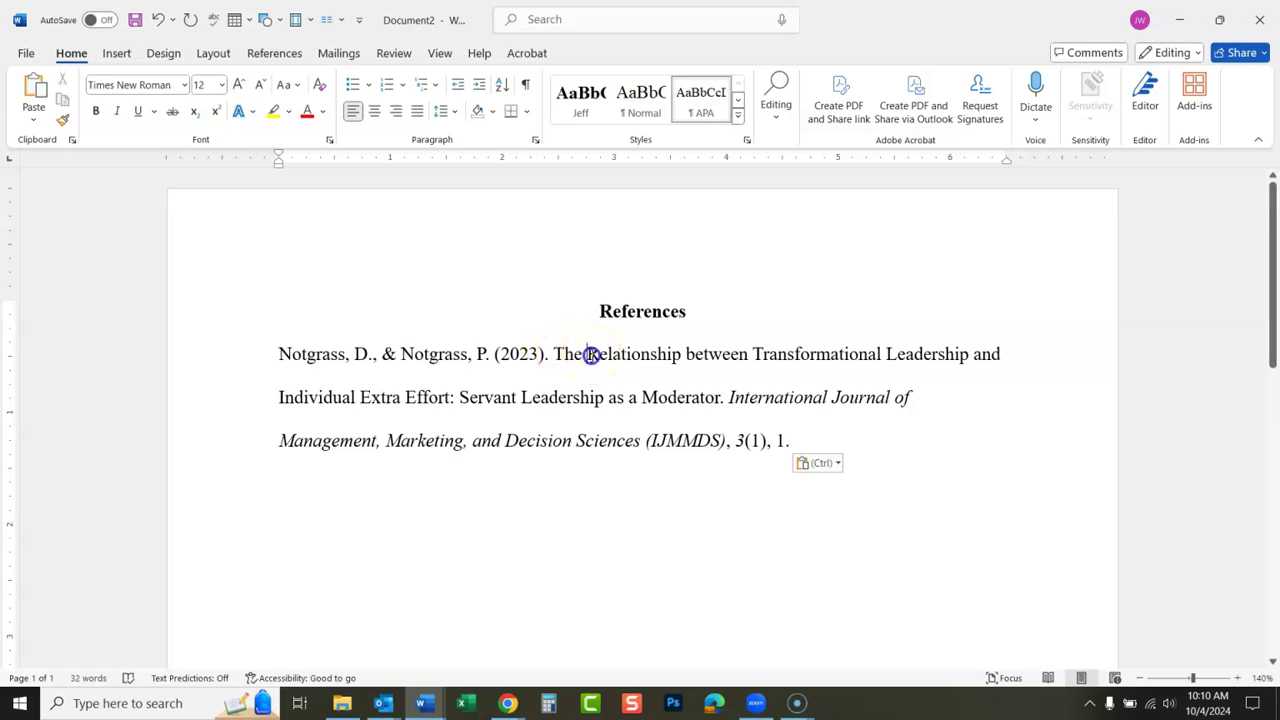
{"action": "left_click_drag", "start_coordinate": [594, 355], "coordinate": [596, 362]}
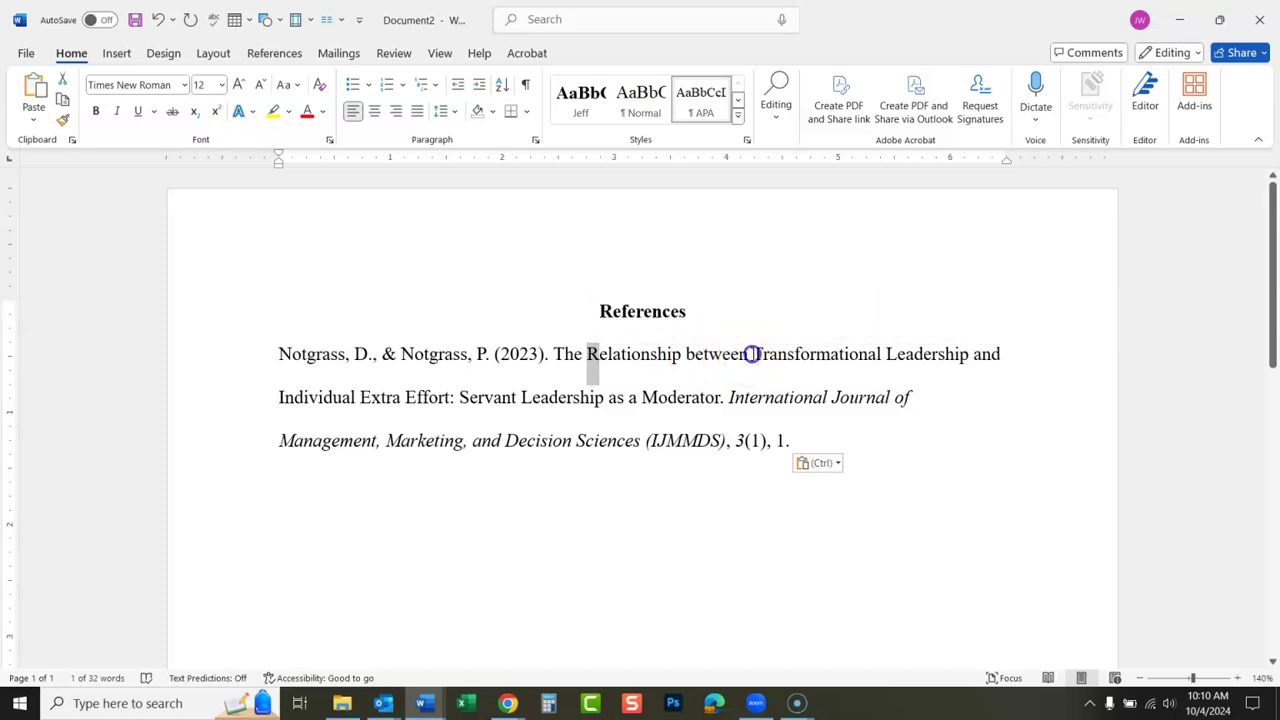
{"action": "left_click_drag", "start_coordinate": [887, 356], "coordinate": [891, 356]}
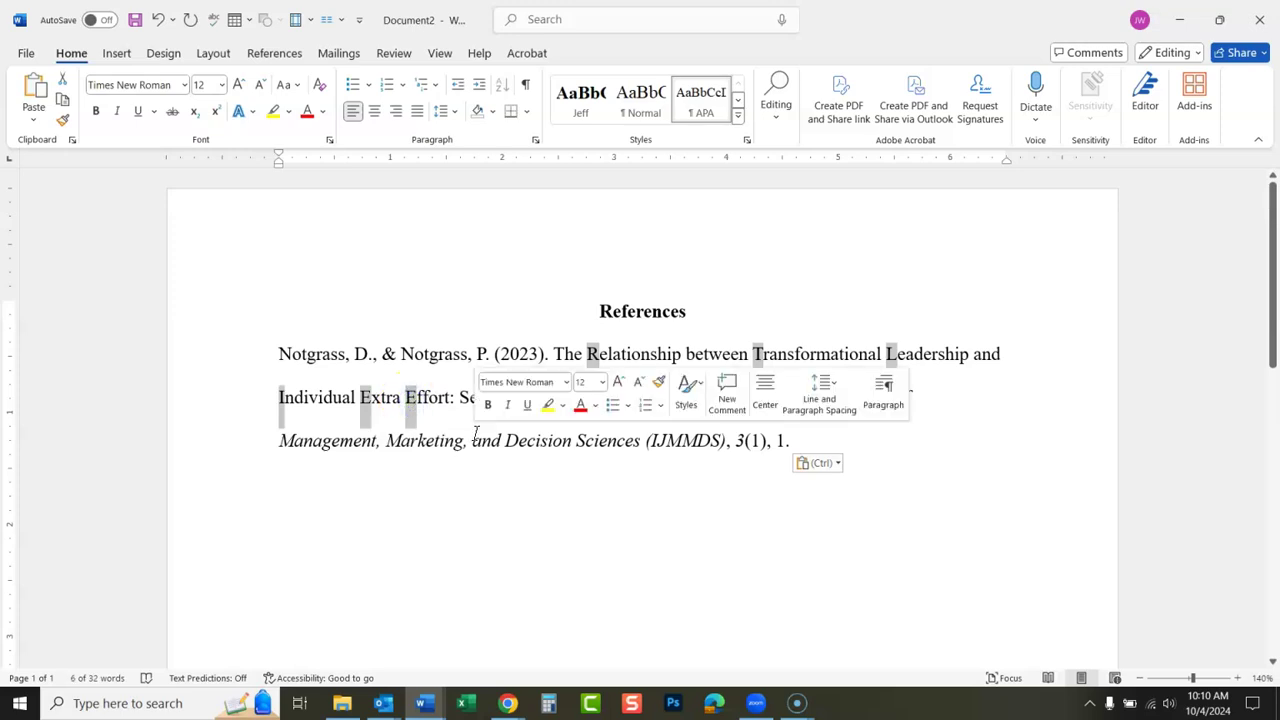
{"action": "key", "text": "shift+F3"}
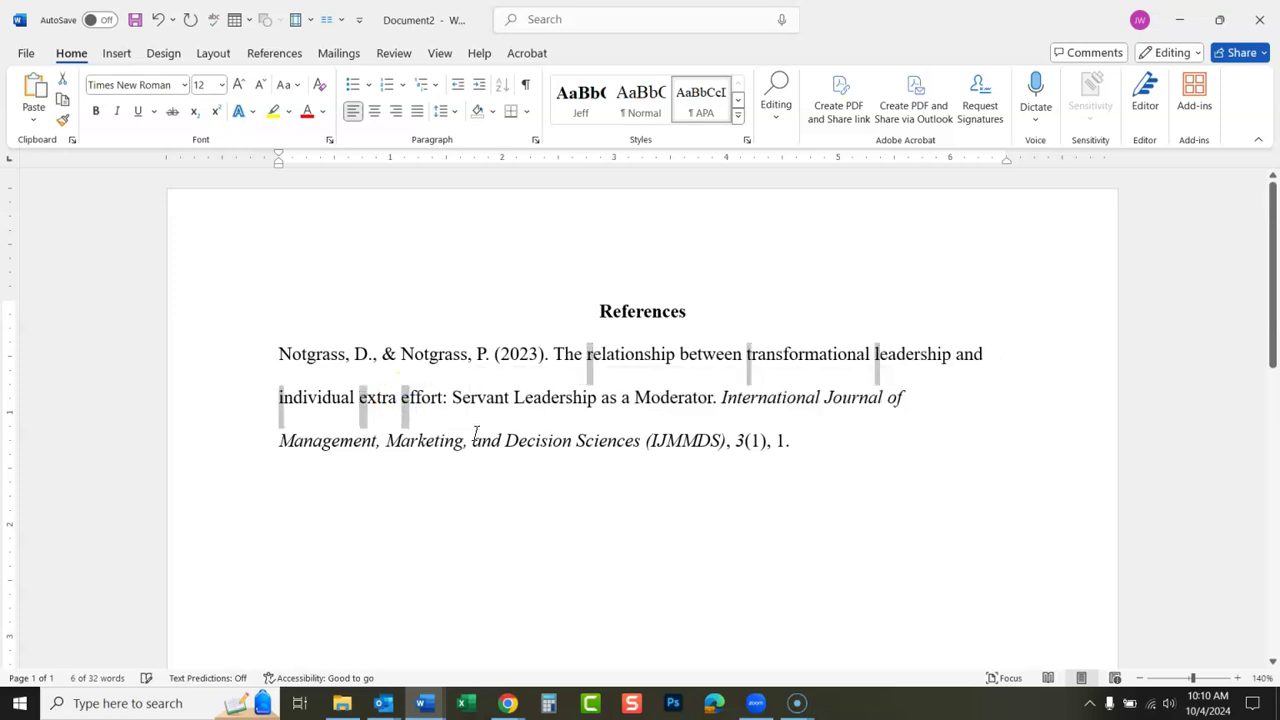
{"action": "key", "text": "shift+F3"}
{"action": "key", "text": "shift+F3"}
{"action": "key", "text": "shift+F3"}
{"action": "key", "text": "shift+F3"}
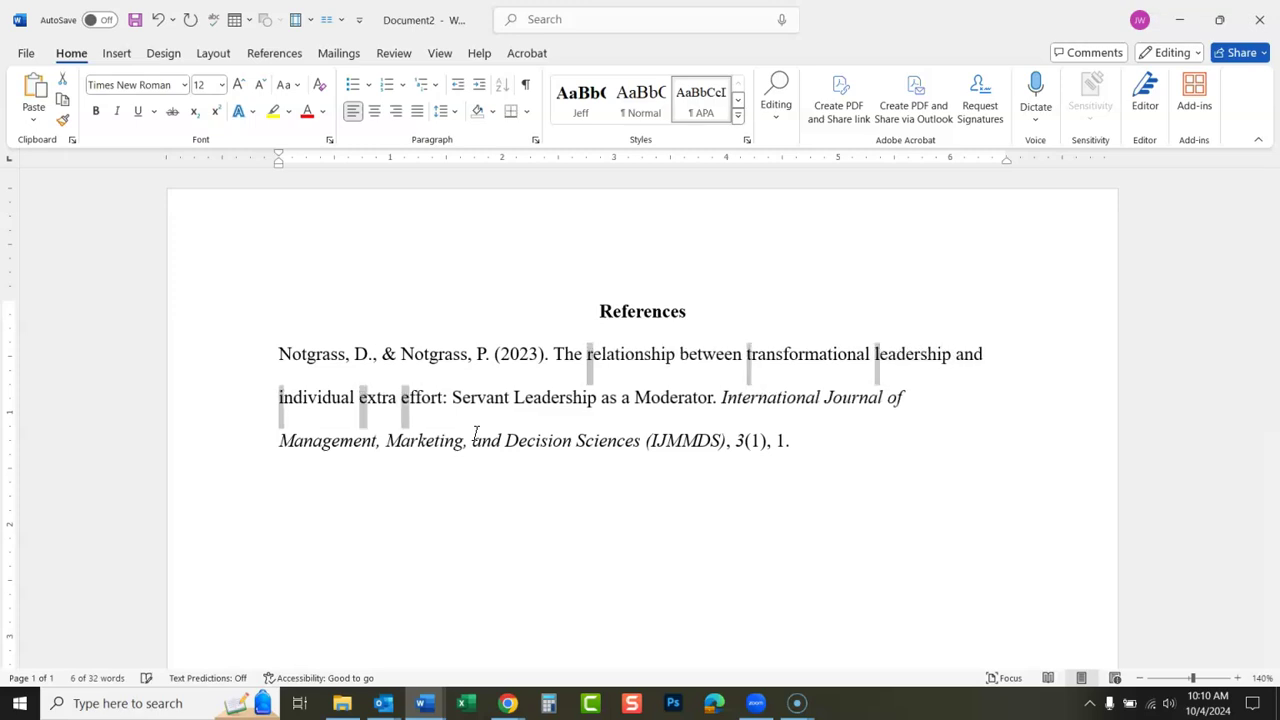
{"action": "key", "text": "shift+F3"}
{"action": "key", "text": "shift+F3"}
{"action": "key", "text": "shift+F3"}
{"action": "key", "text": "shift+F3"}
{"action": "key", "text": "shift+F3"}
{"action": "key", "text": "shift+F3"}
{"action": "left_click", "coordinate": [532, 377]}
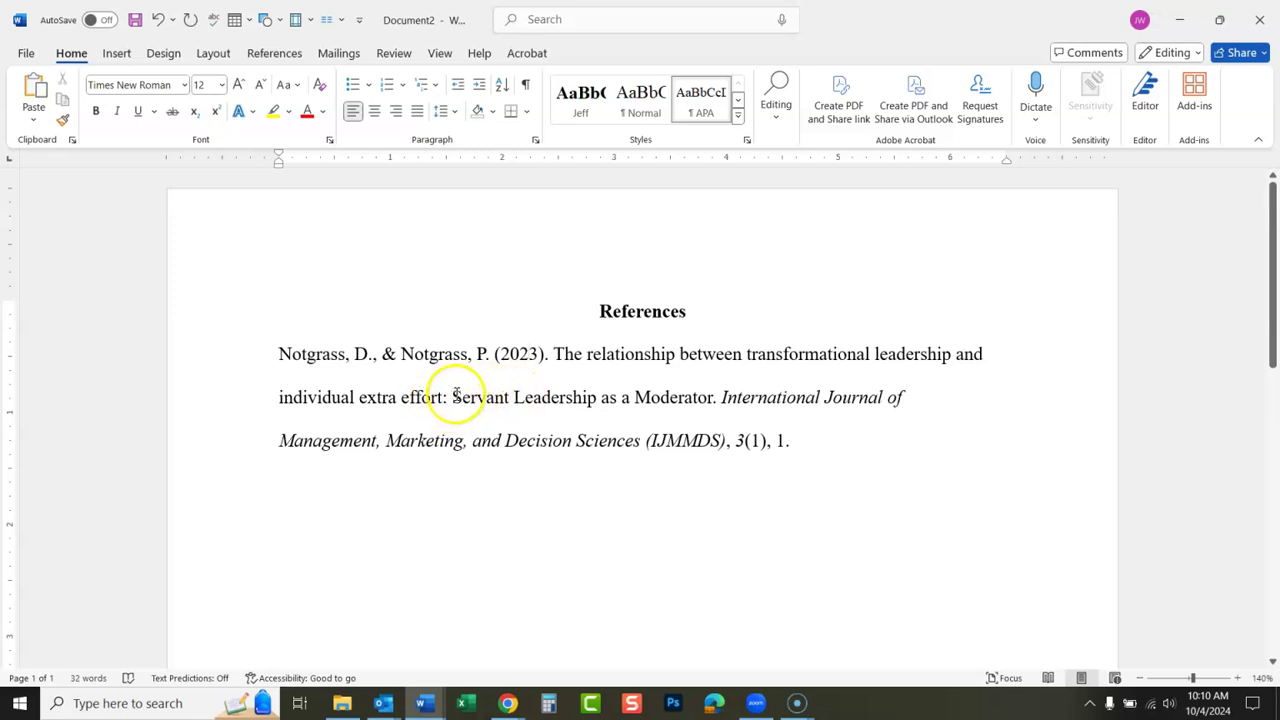
Step: Lowercase the initials of Leadership and Moderator in the subtitle after the colon
{"action": "left_click_drag", "start_coordinate": [523, 397], "coordinate": [638, 398]}
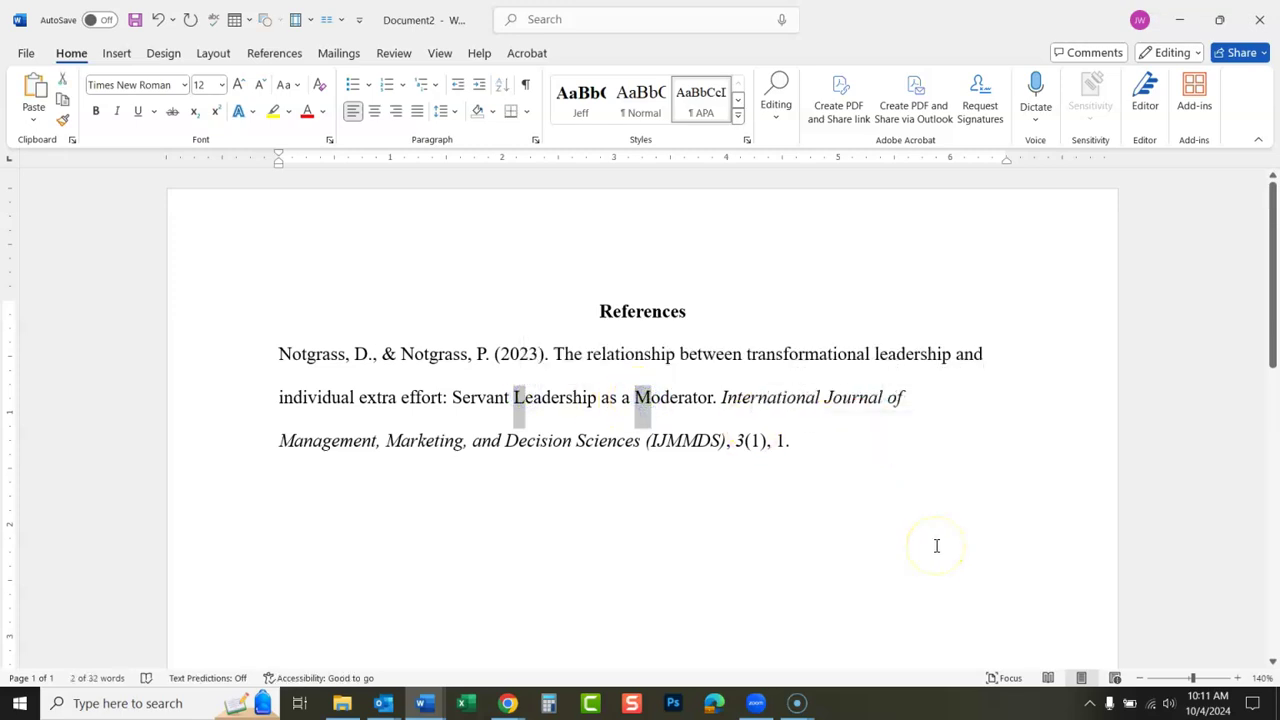
{"action": "key", "text": "shift+F3"}
{"action": "left_click", "coordinate": [853, 457]}
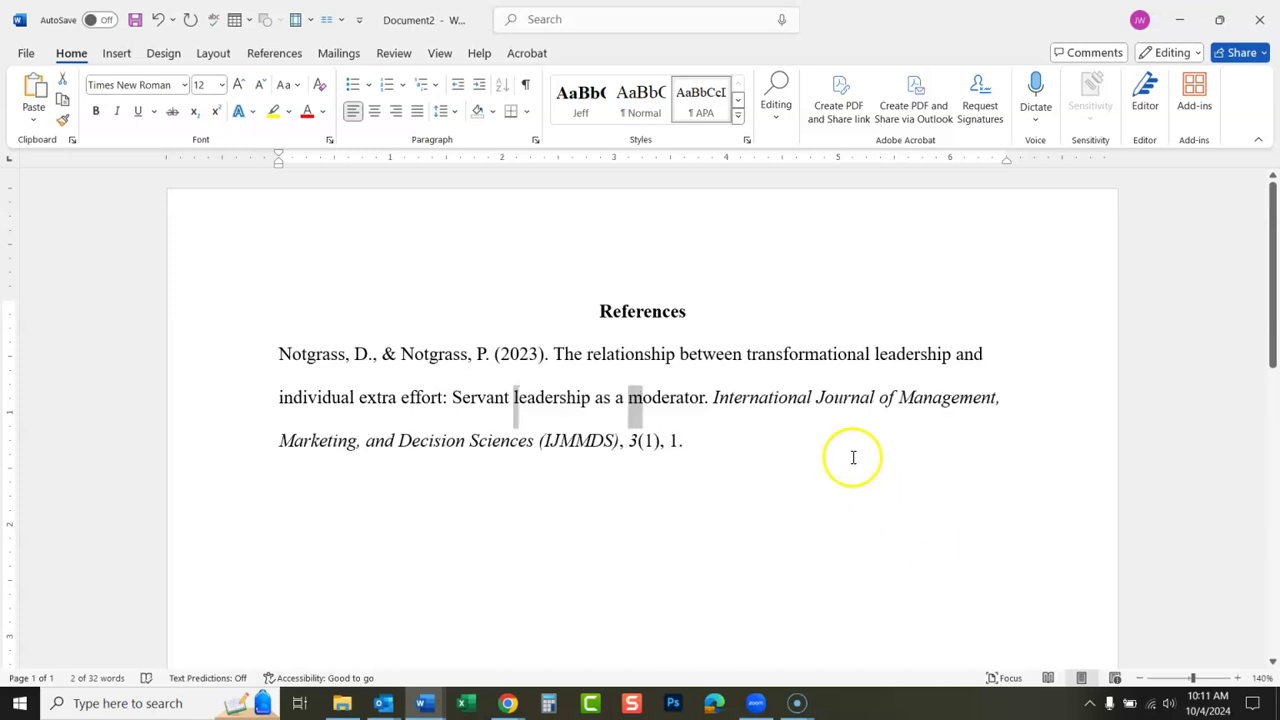
{"action": "left_click", "coordinate": [721, 398]}
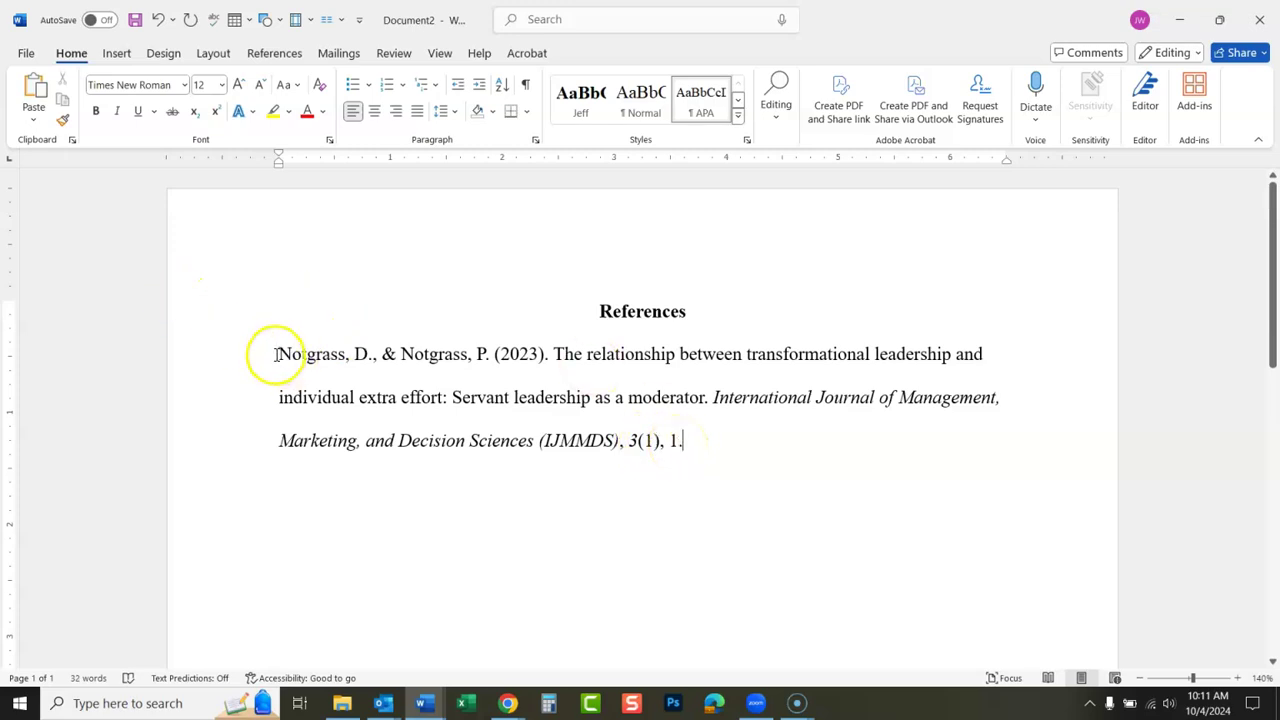
Step: Apply a hanging indent to the whole reference entry
{"action": "left_click_drag", "start_coordinate": [279, 354], "coordinate": [720, 445]}
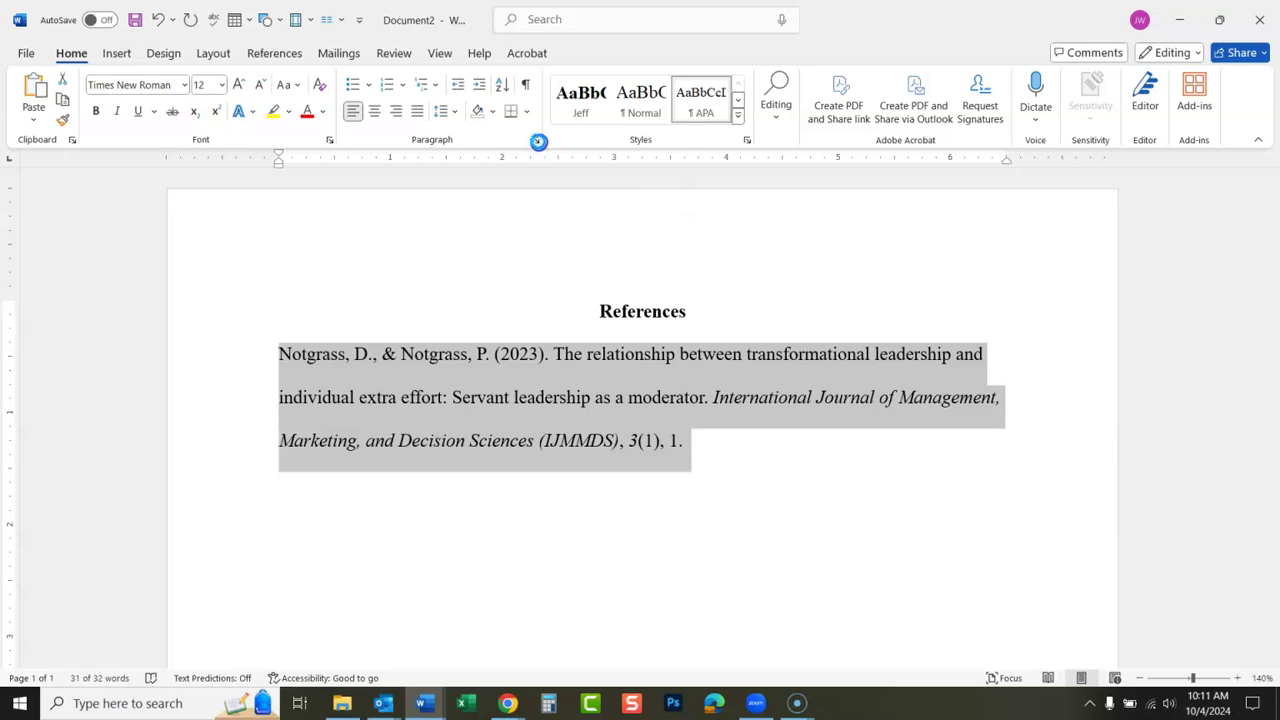
{"action": "left_click", "coordinate": [536, 141]}
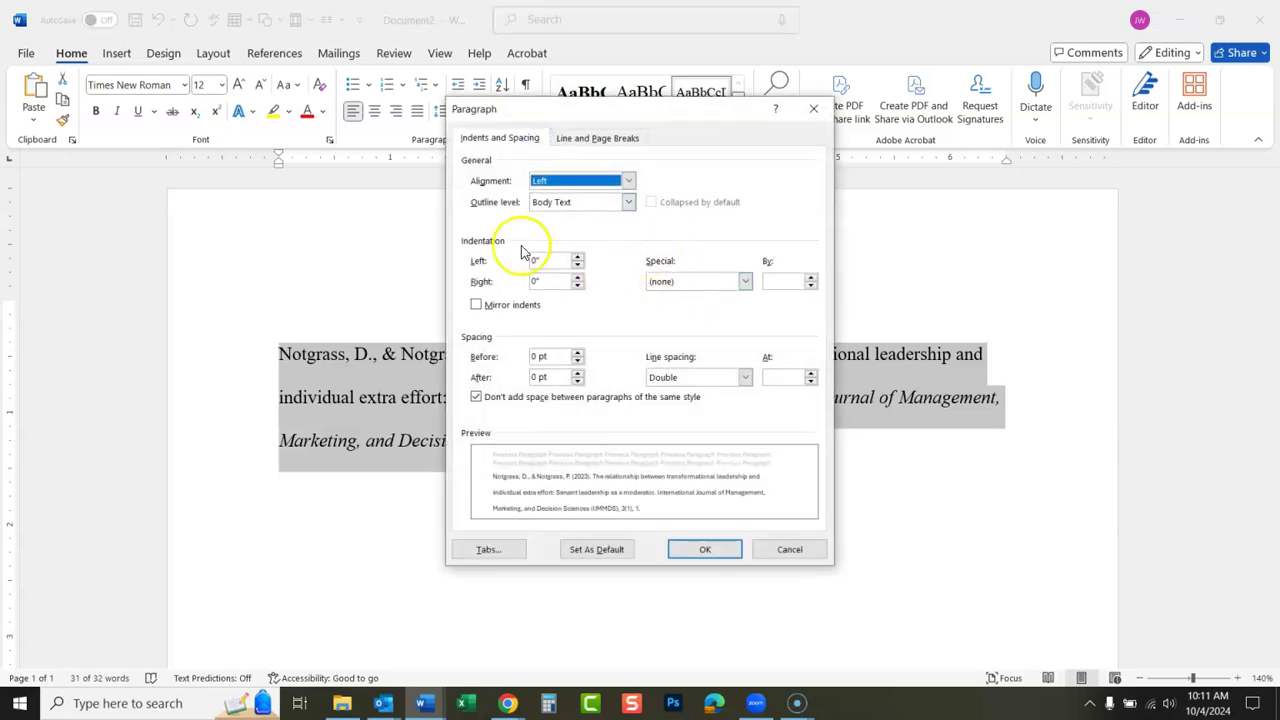
{"action": "left_click", "coordinate": [745, 282]}
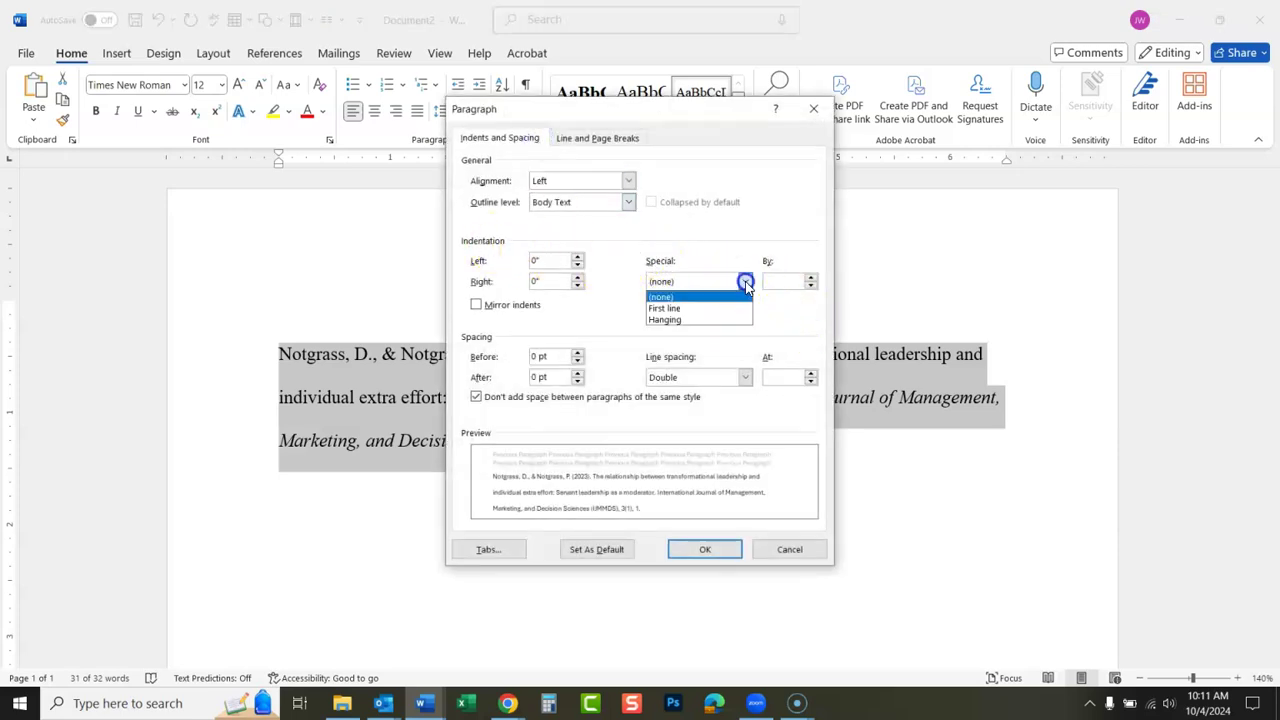
{"action": "left_click", "coordinate": [696, 320]}
{"action": "left_click", "coordinate": [712, 548]}
{"action": "left_click", "coordinate": [923, 480]}
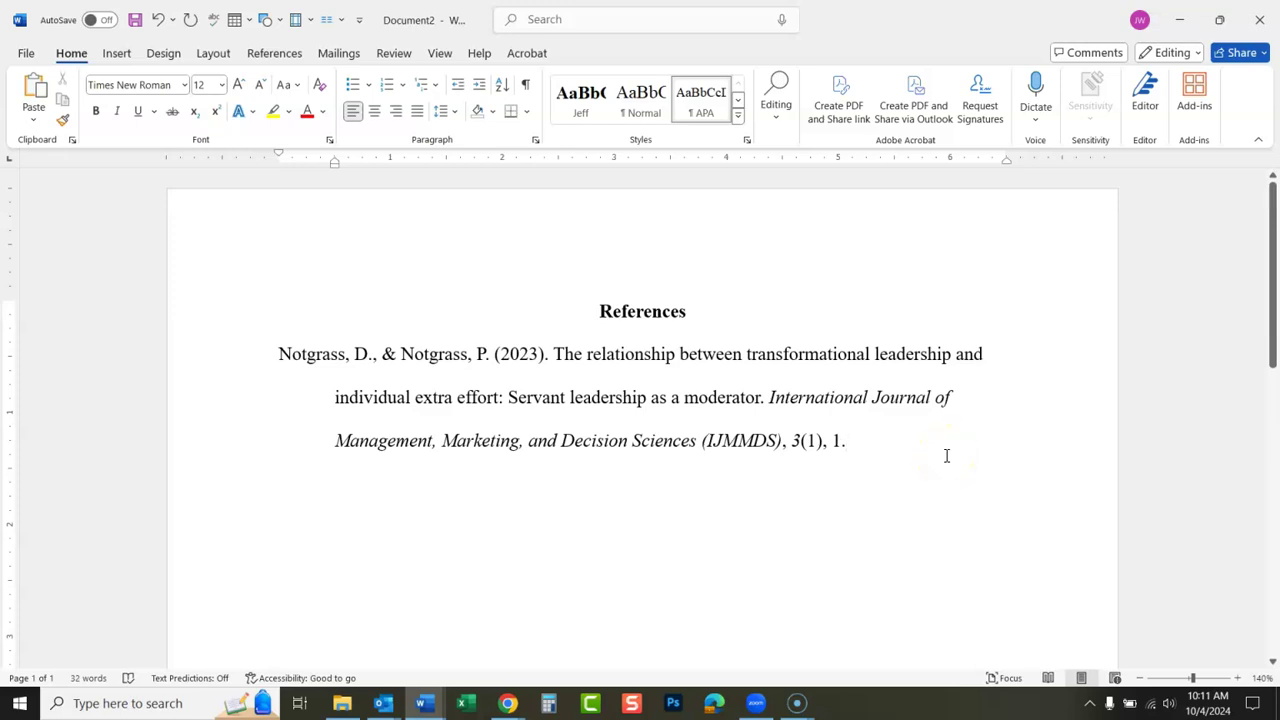
Step: Switch to the article's EBSCO record in Chrome and close its citation dialog
{"action": "left_click", "coordinate": [508, 703]}
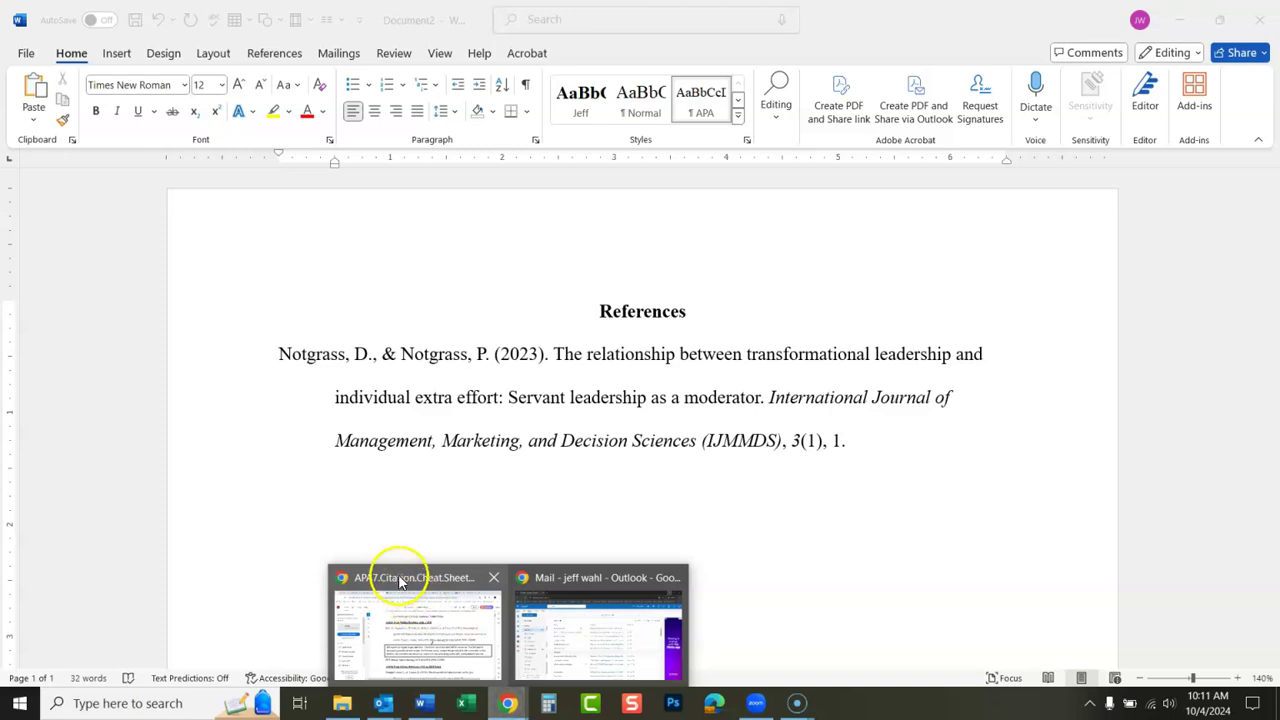
{"action": "left_click", "coordinate": [400, 580]}
{"action": "left_click", "coordinate": [958, 28]}
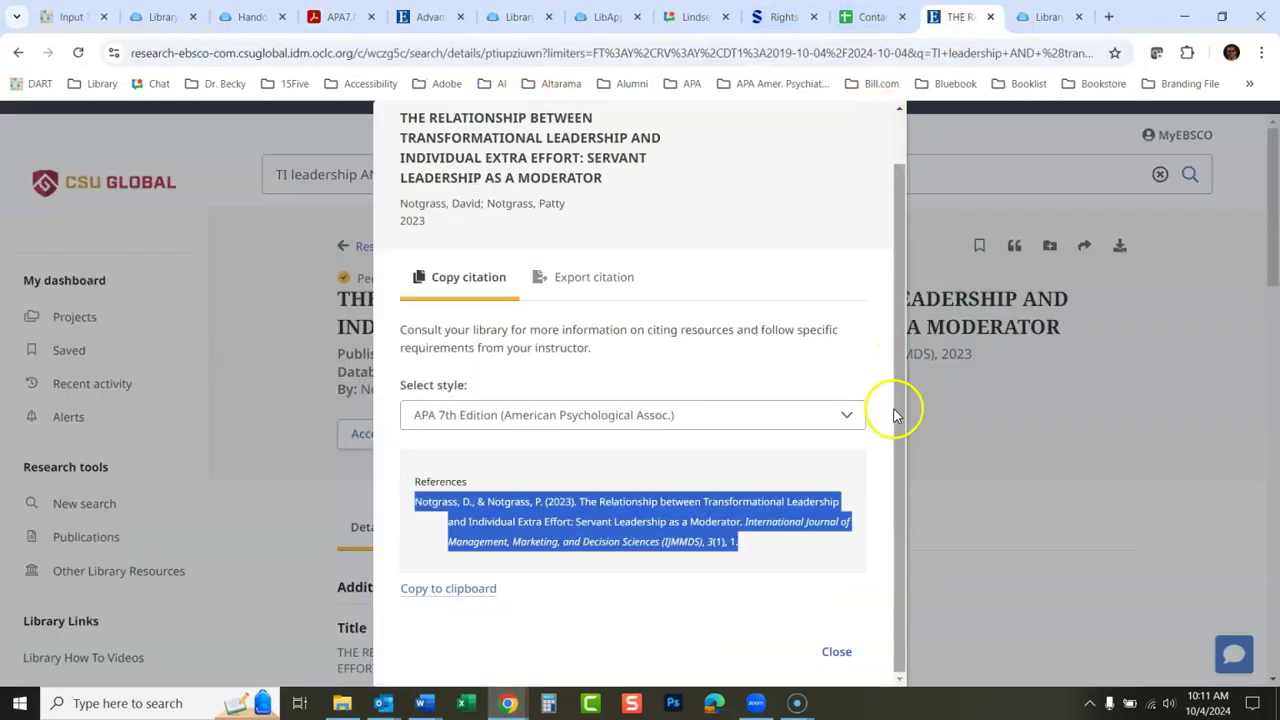
{"action": "left_click", "coordinate": [840, 651]}
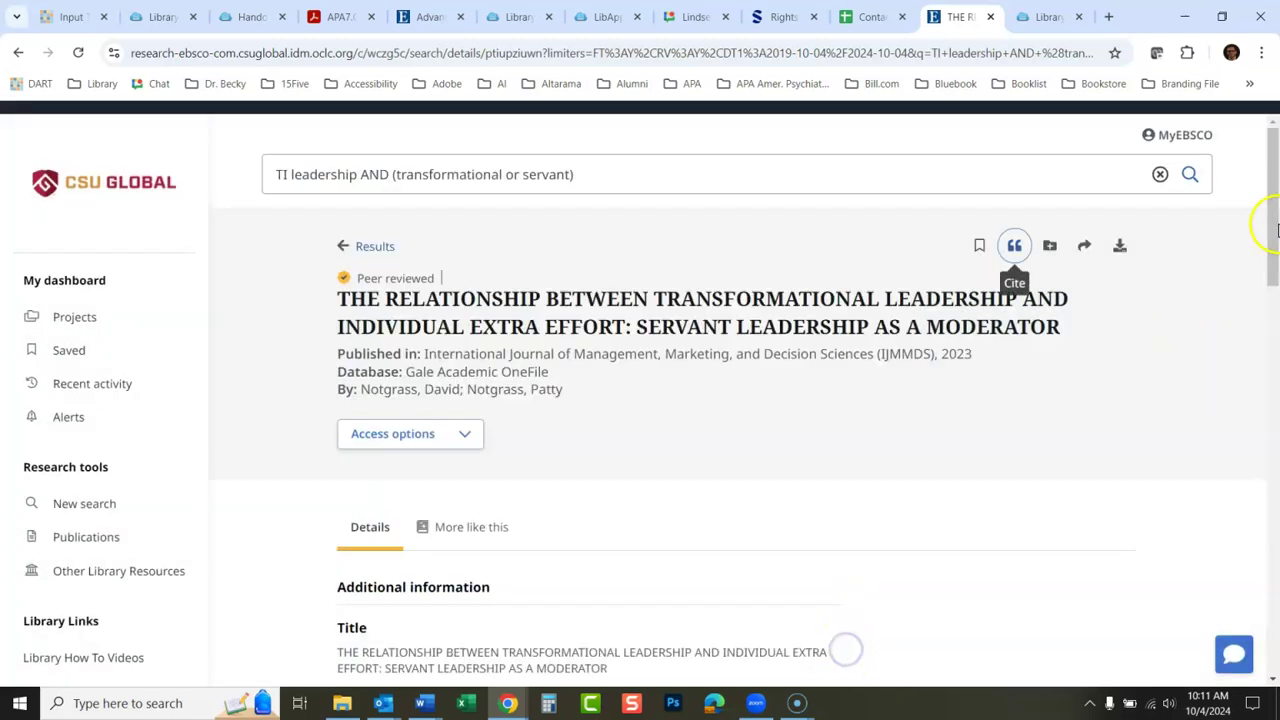
Step: Examine the article record's details through the accession number, and return to the search results
{"action": "left_click_drag", "start_coordinate": [1268, 150], "coordinate": [1275, 325]}
{"action": "left_click_drag", "start_coordinate": [1275, 420], "coordinate": [1275, 502]}
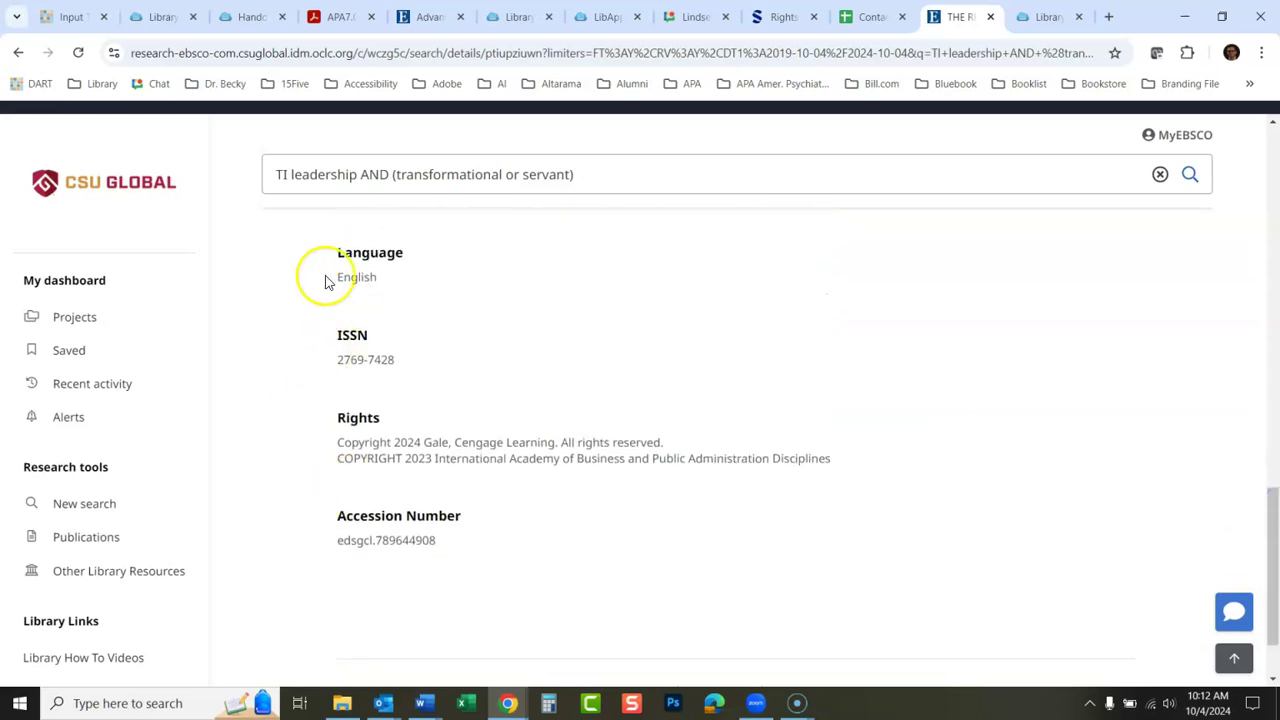
{"action": "left_click_drag", "start_coordinate": [1275, 483], "coordinate": [1273, 140]}
{"action": "left_click", "coordinate": [373, 248]}
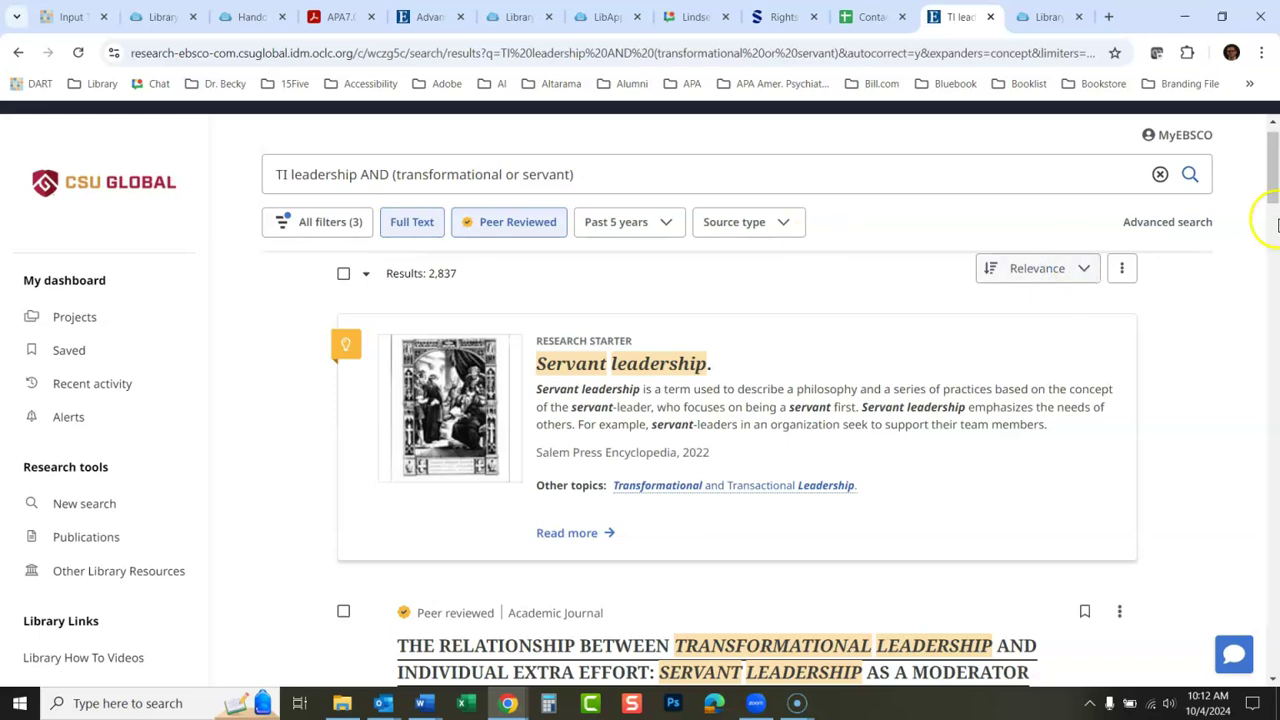
Step: Open the article record on ethical forms of organizational leadership in Nigerian hospitality and recreation firms, and bring up its citation dialog
{"action": "left_click_drag", "start_coordinate": [1274, 160], "coordinate": [1275, 241]}
{"action": "left_click", "coordinate": [697, 389]}
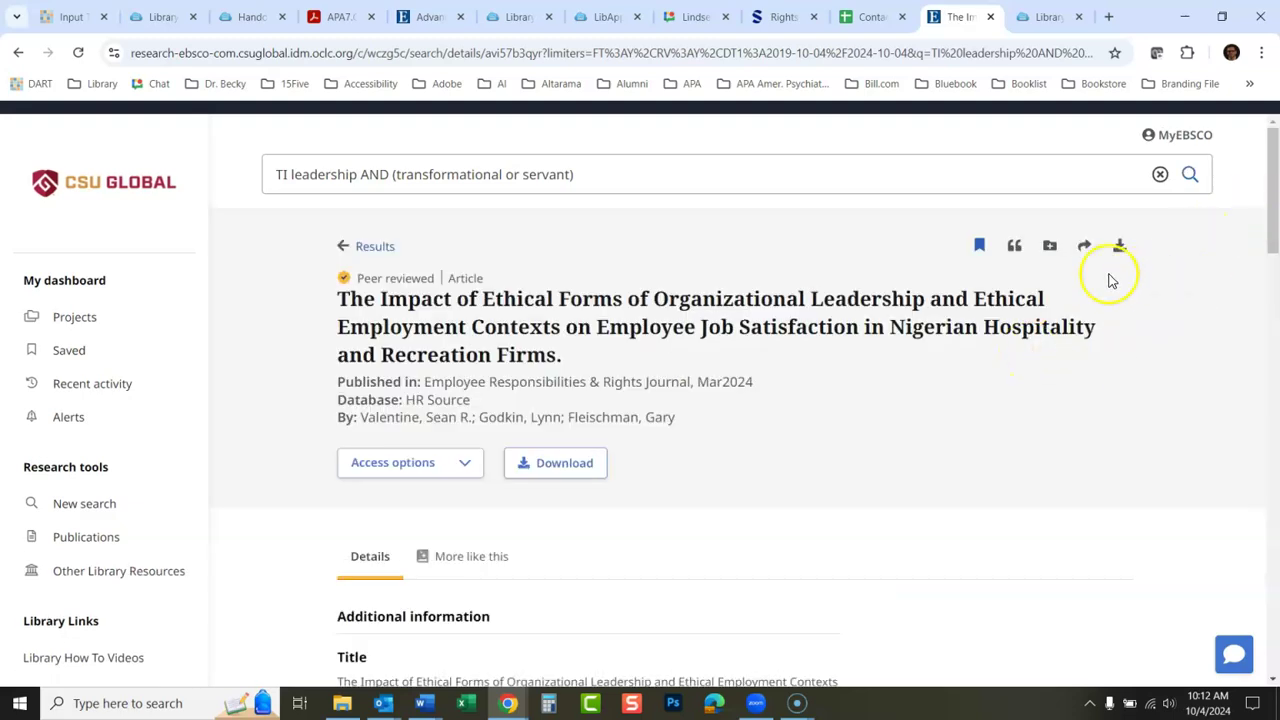
{"action": "left_click", "coordinate": [1016, 248]}
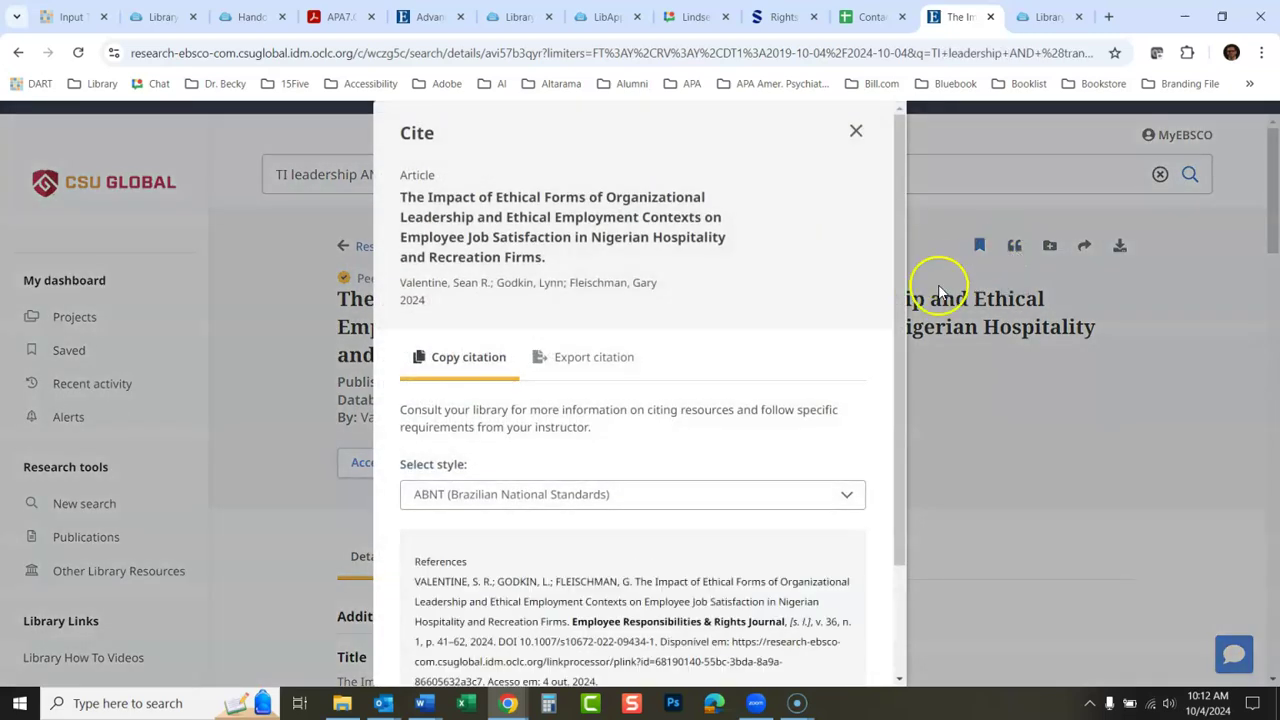
Step: Set the citation style to APA 7th Edition (American Psychological Assoc.) and copy the generated citation to the clipboard
{"action": "left_click_drag", "start_coordinate": [899, 295], "coordinate": [891, 383]}
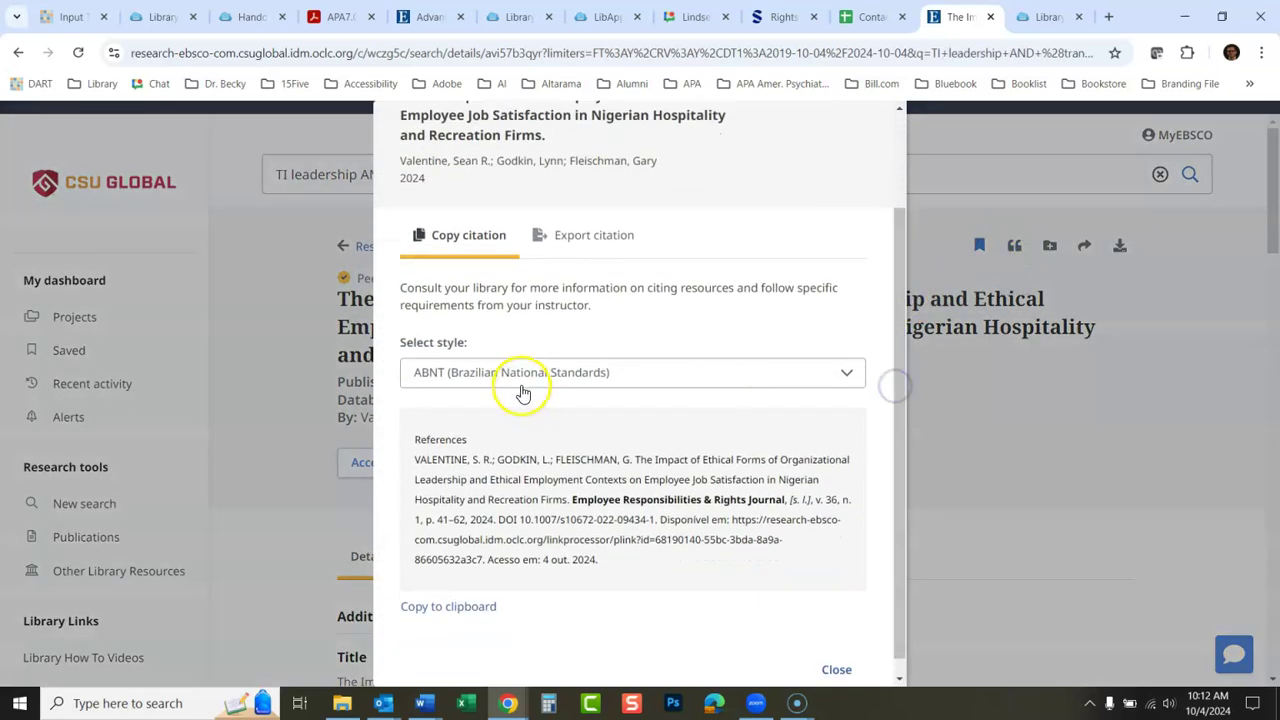
{"action": "left_click", "coordinate": [517, 374]}
{"action": "left_click", "coordinate": [500, 468]}
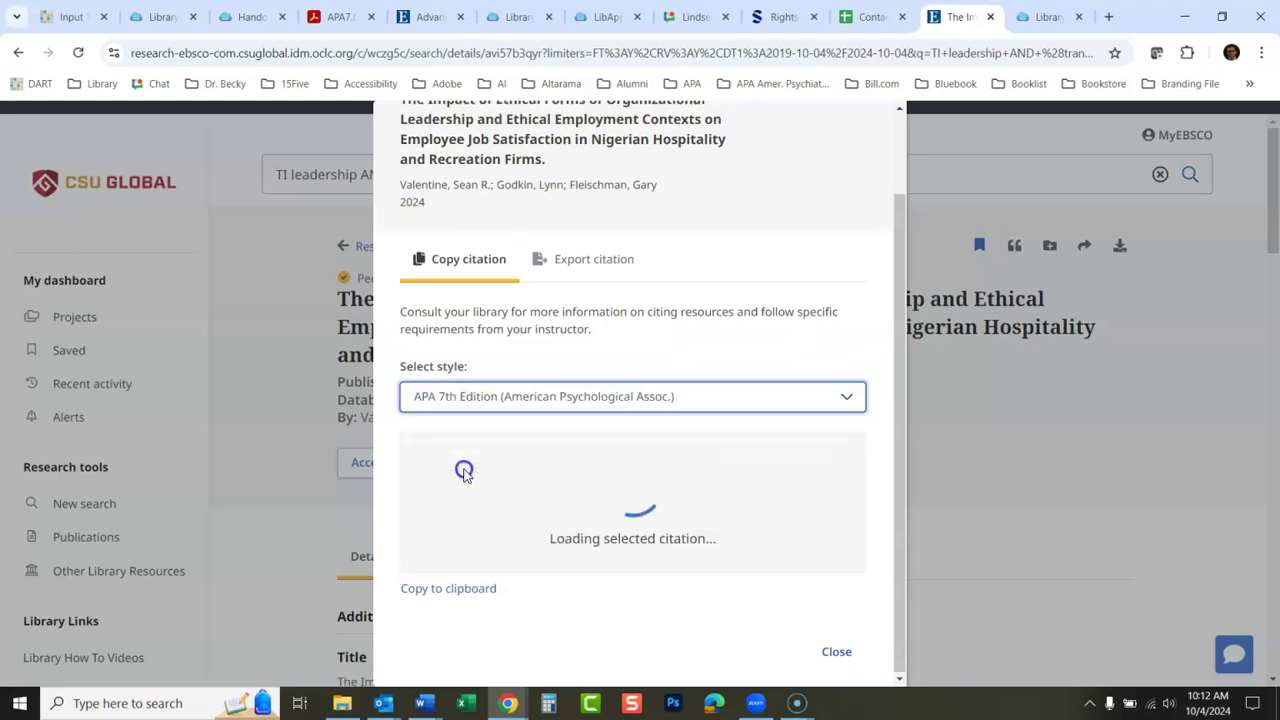
{"action": "left_click", "coordinate": [898, 385]}
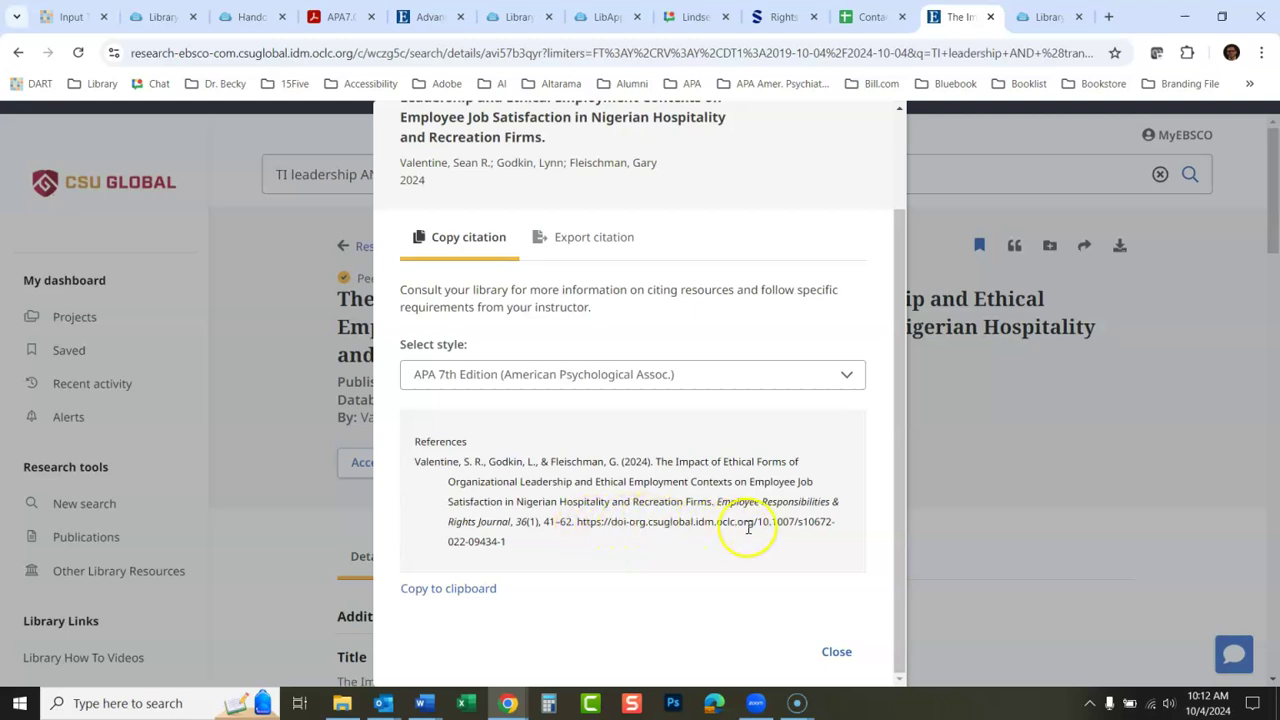
{"action": "left_click", "coordinate": [455, 594]}
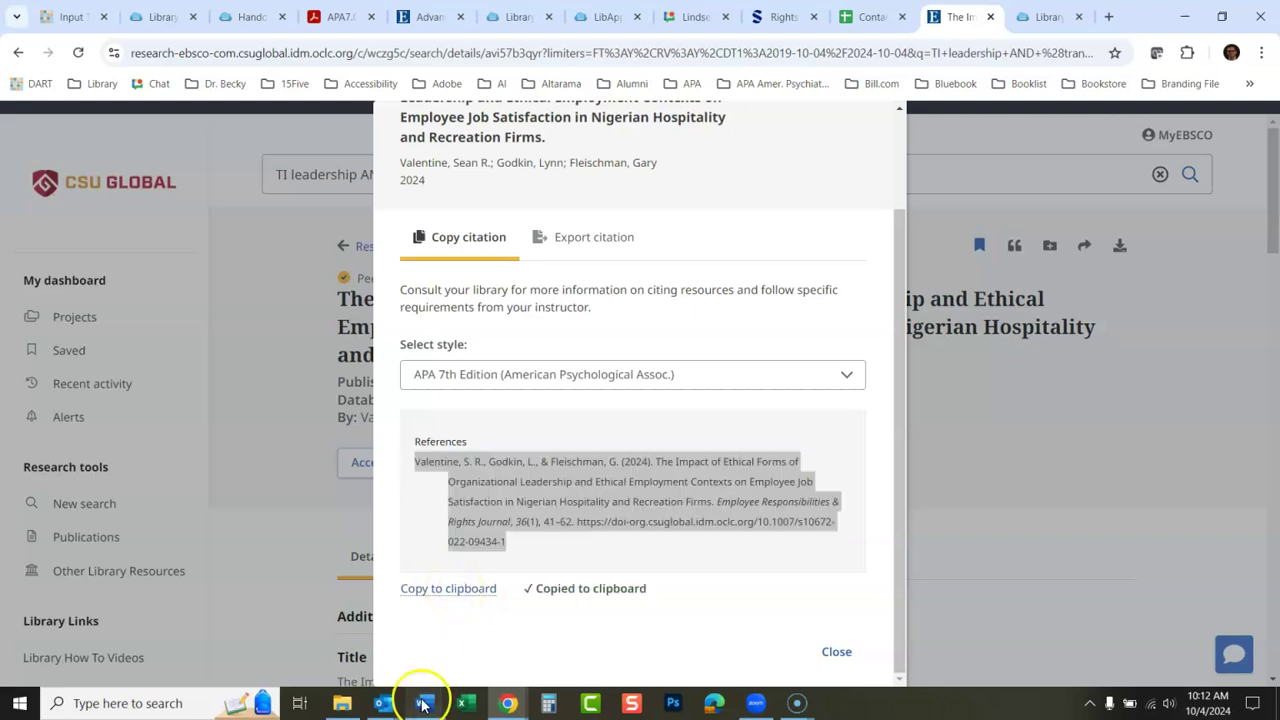
Step: Switch to Document2 in Word and paste the copied citation as a new entry below the first reference, merging its formatting
{"action": "mouse_move", "coordinate": [420, 703]}
{"action": "left_click", "coordinate": [530, 588]}
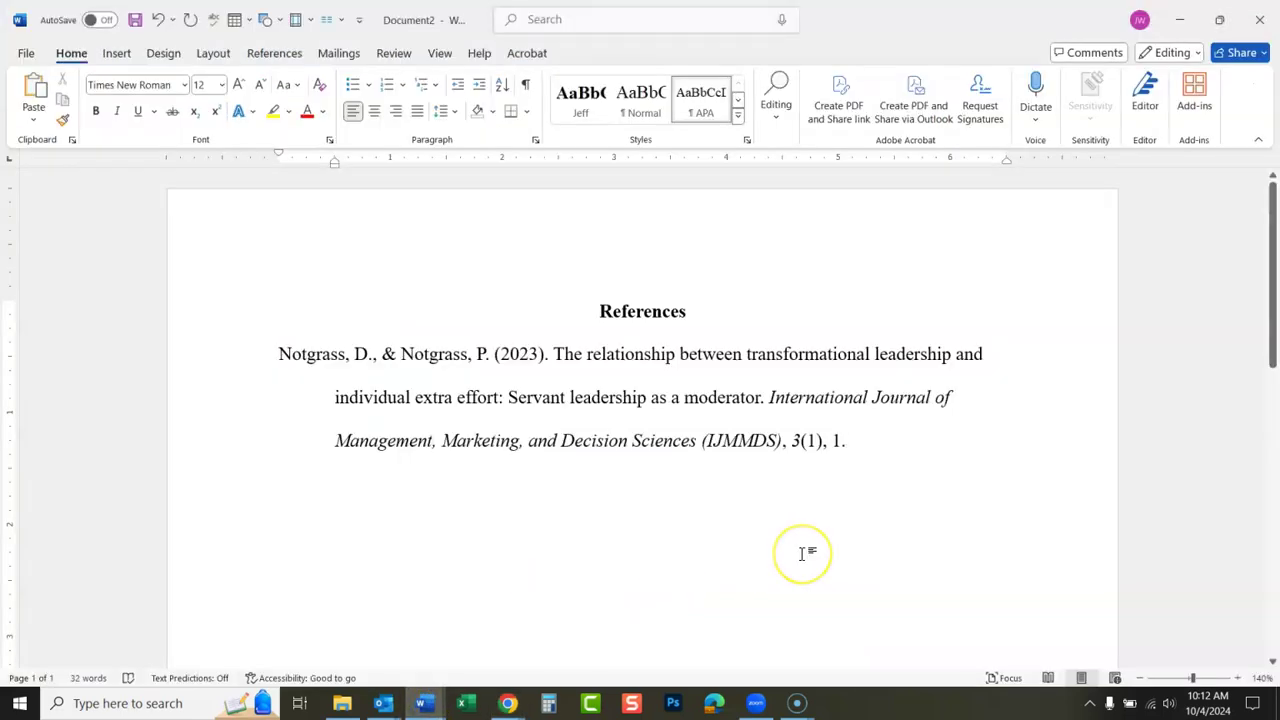
{"action": "key", "text": "Return"}
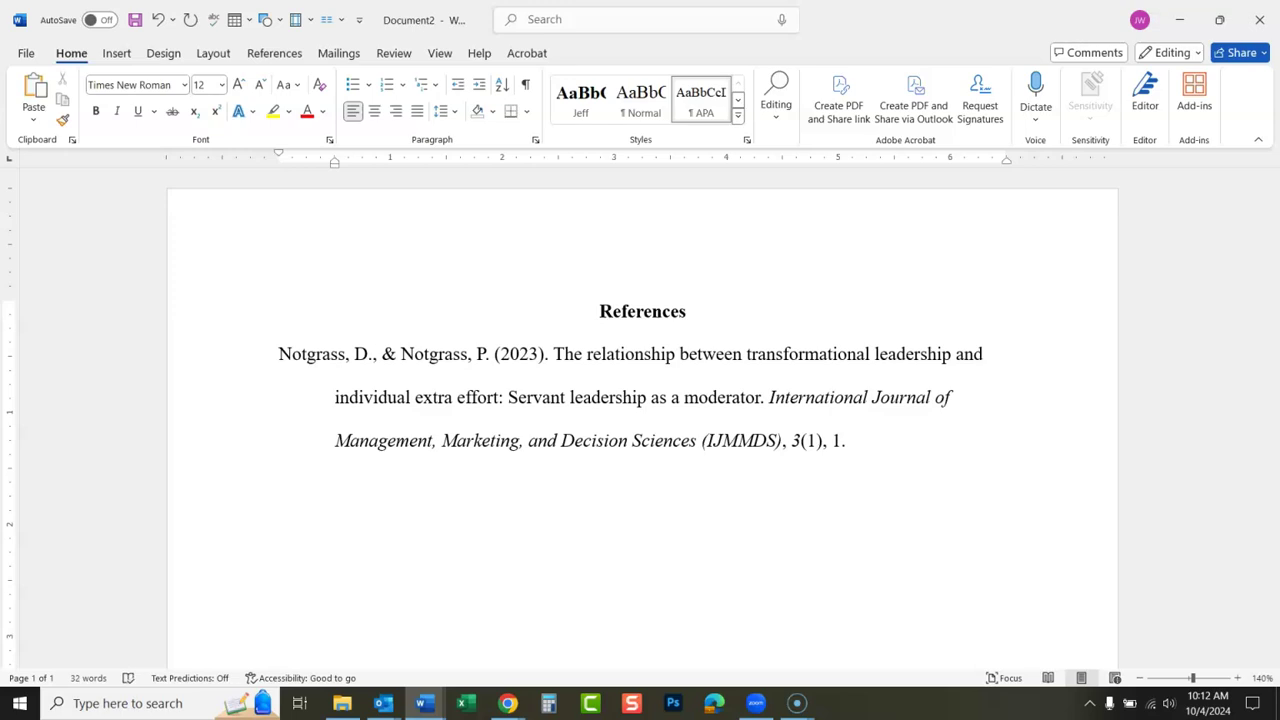
{"action": "key", "text": "ctrl+v"}
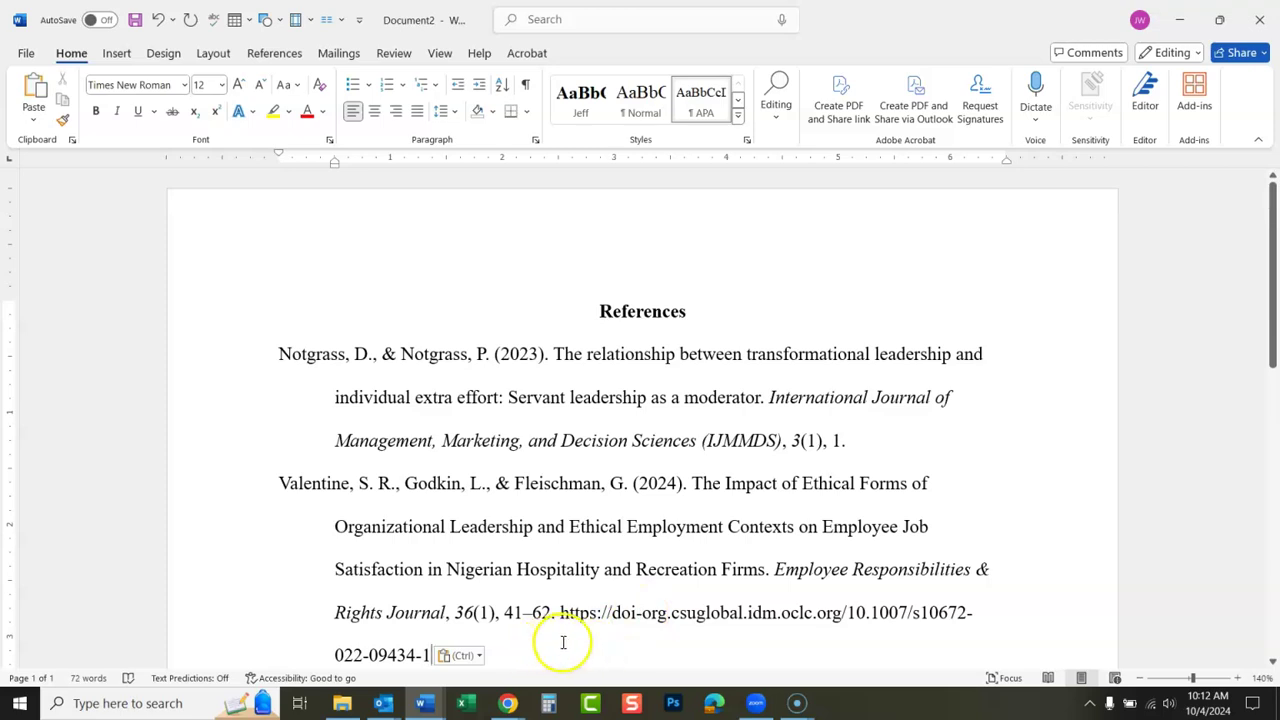
{"action": "left_click", "coordinate": [479, 658]}
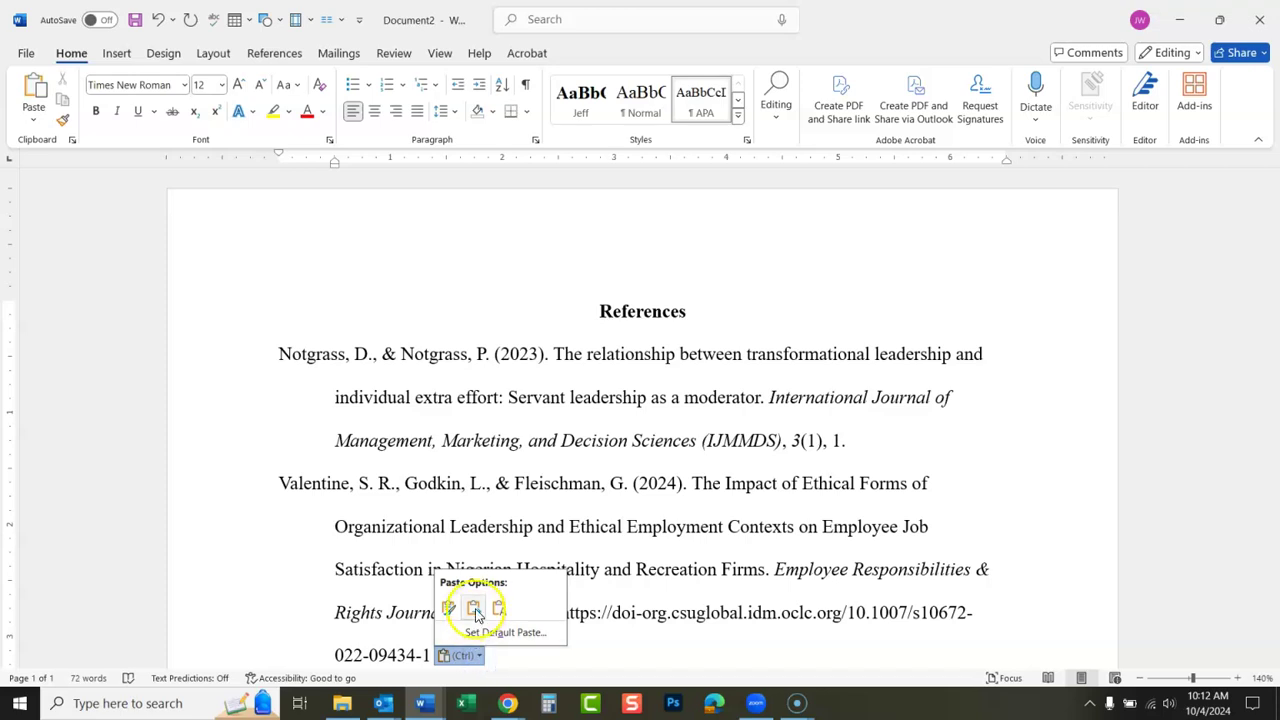
{"action": "left_click", "coordinate": [476, 610]}
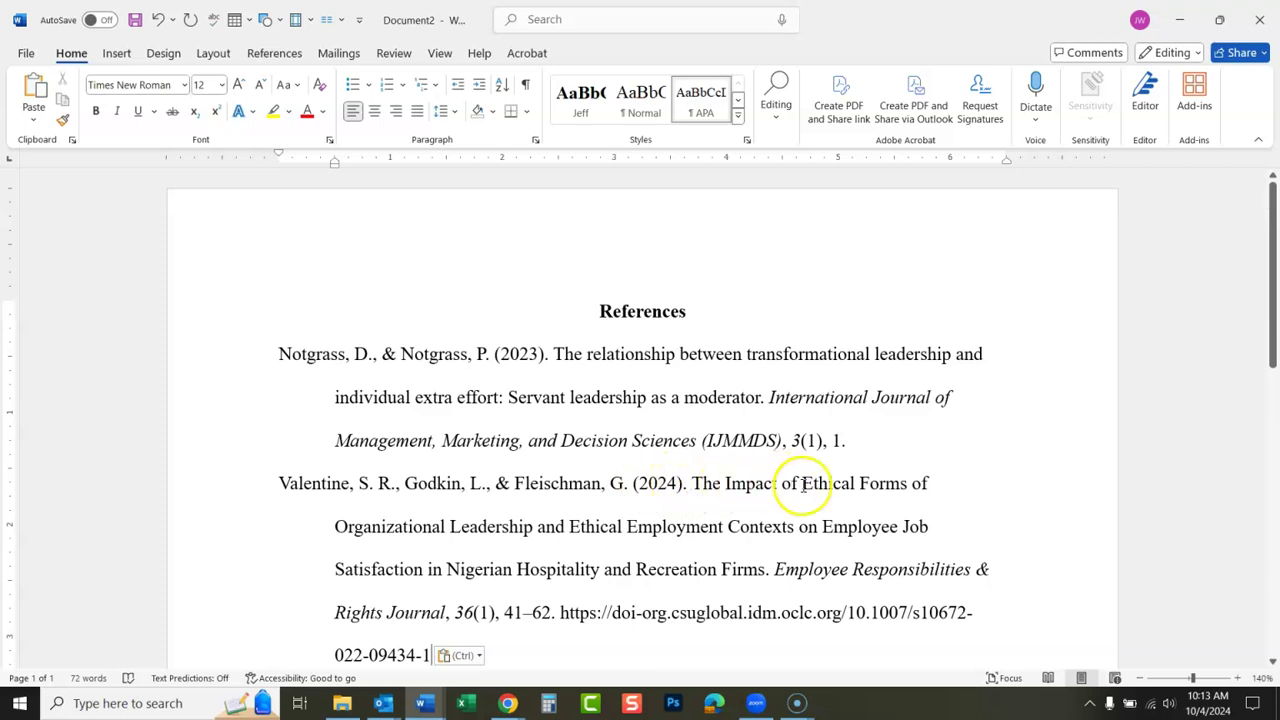
Step: Switch to the APA 7 citation guide PDF in Chrome and examine the examples for database articles with and without a DOI
{"action": "mouse_move", "coordinate": [508, 700]}
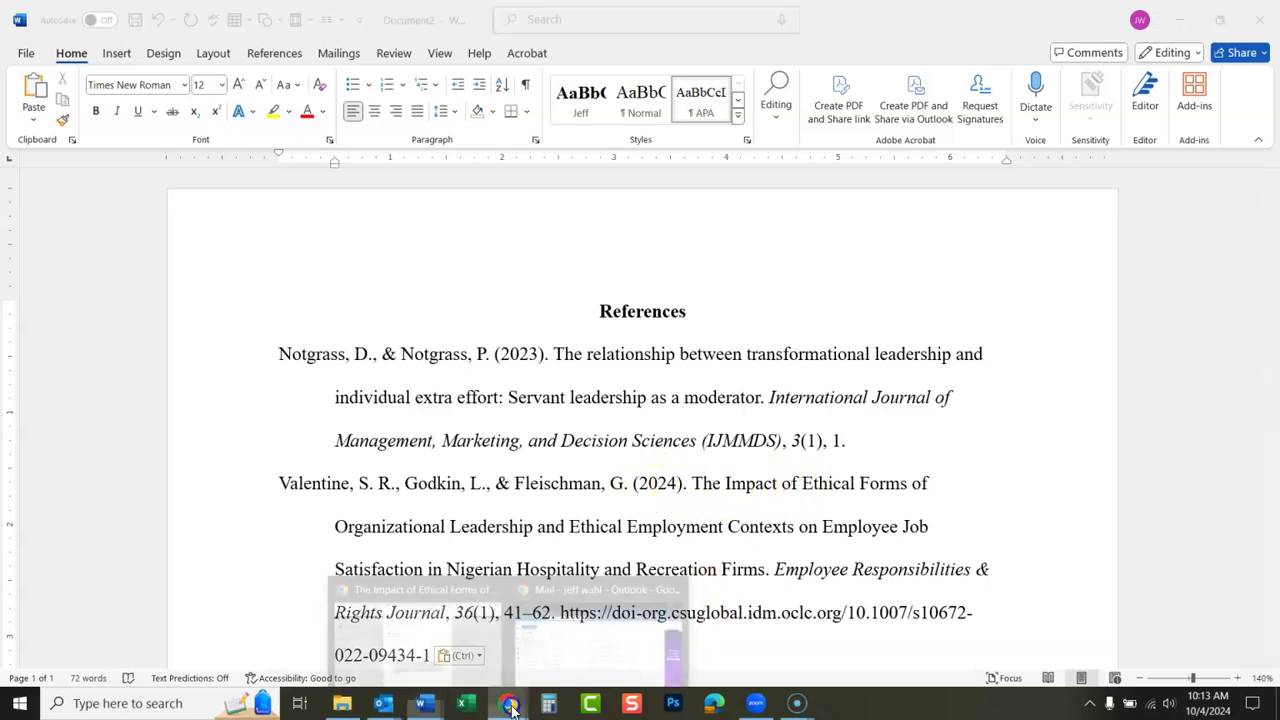
{"action": "left_click", "coordinate": [420, 583]}
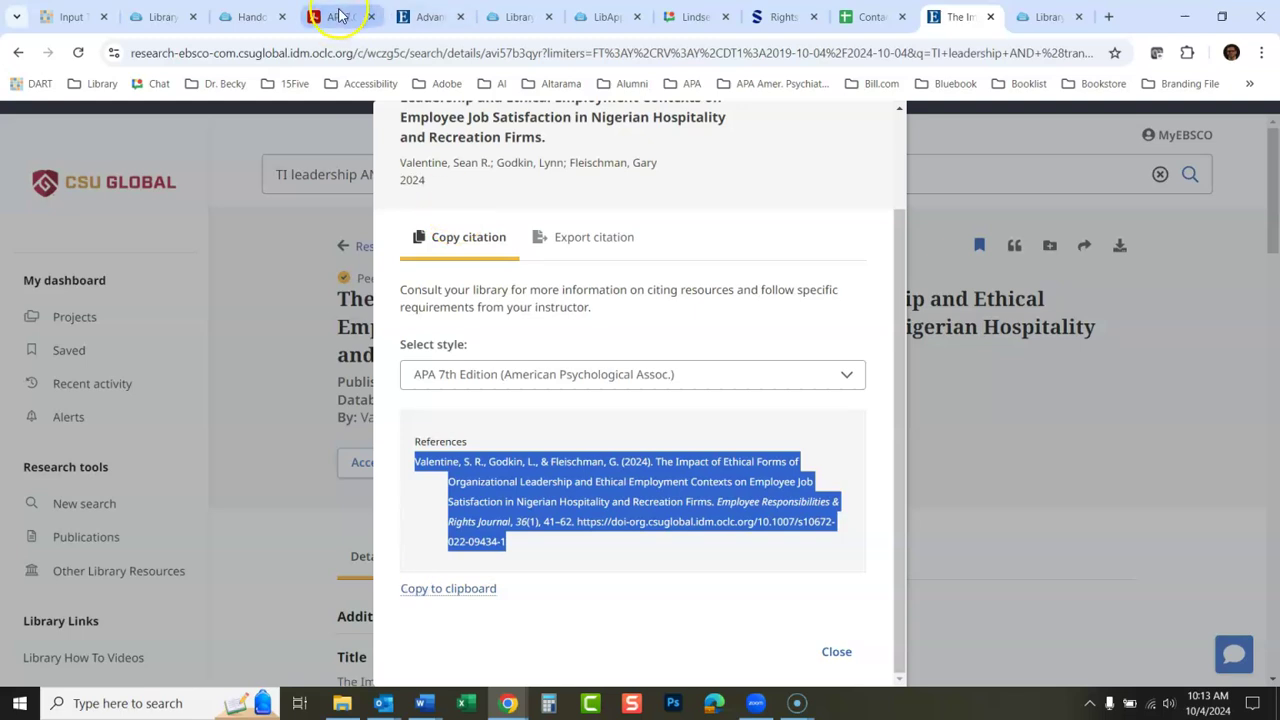
{"action": "left_click", "coordinate": [340, 16]}
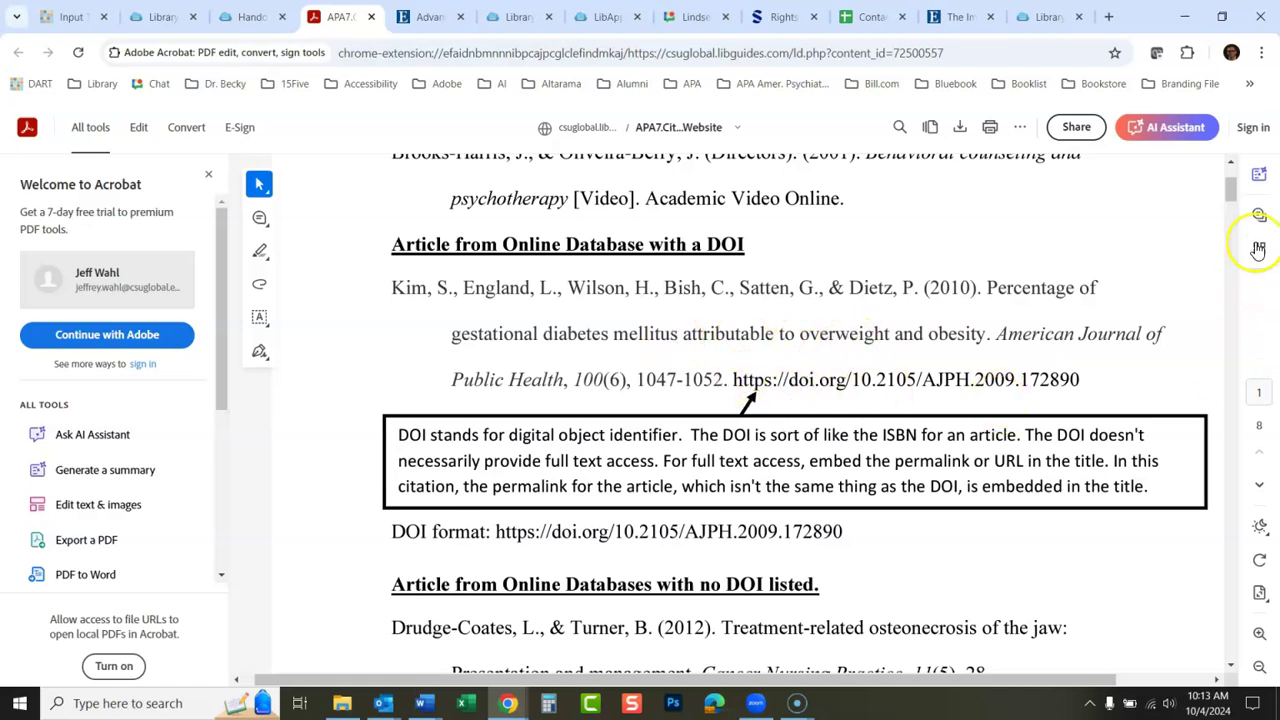
{"action": "left_click_drag", "start_coordinate": [1230, 188], "coordinate": [1235, 210]}
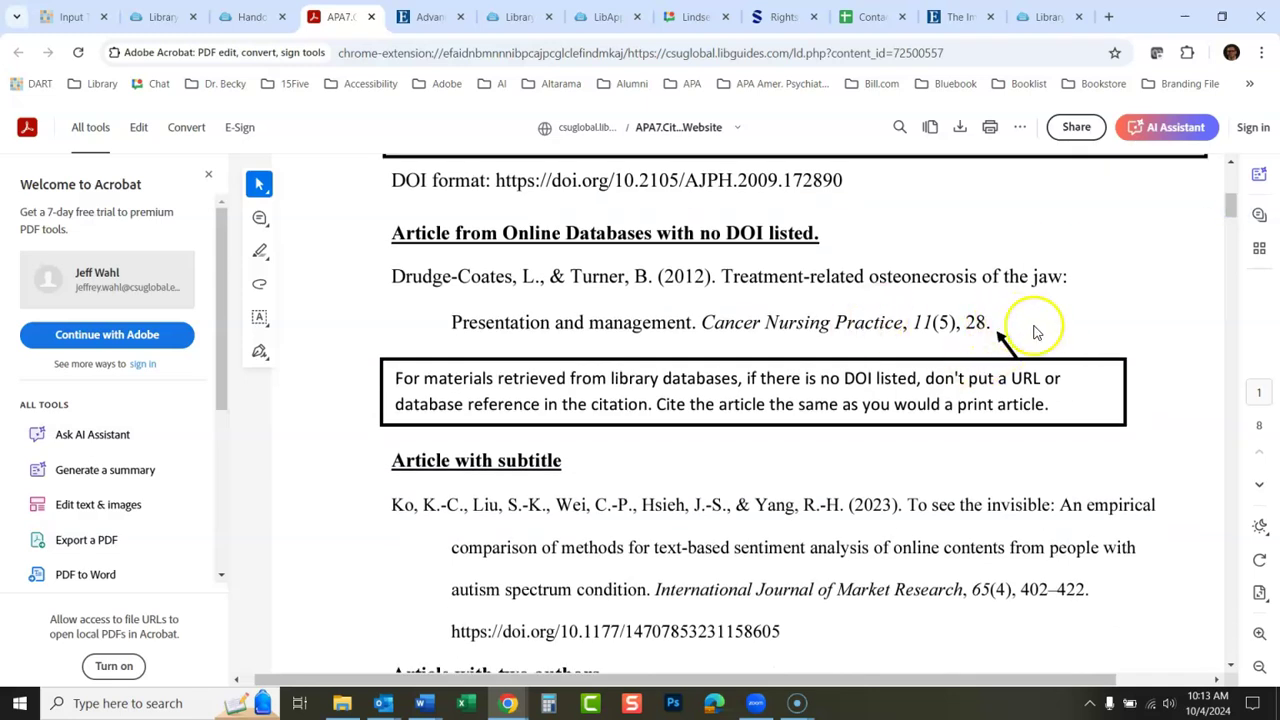
Step: Go through the library home and handouts pages to the APA Reference Citation Guide, and examine its article with subtitle example
{"action": "left_click", "coordinate": [251, 17]}
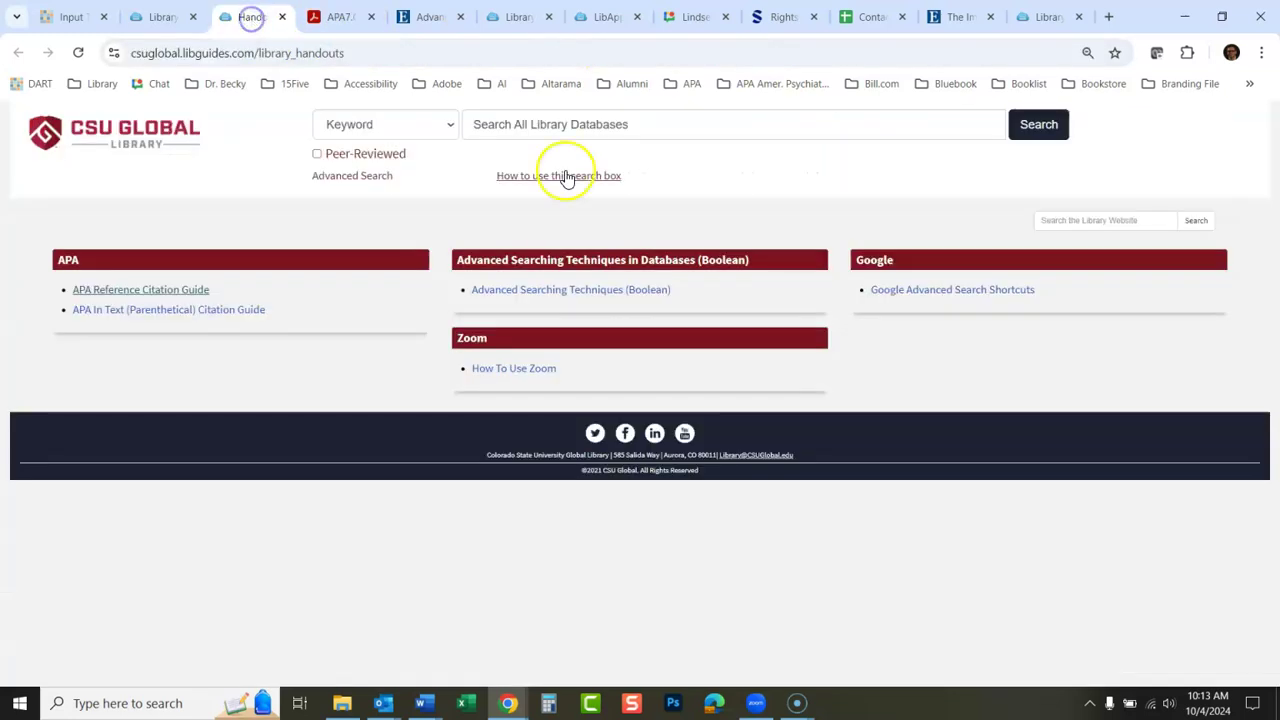
{"action": "left_click", "coordinate": [168, 18]}
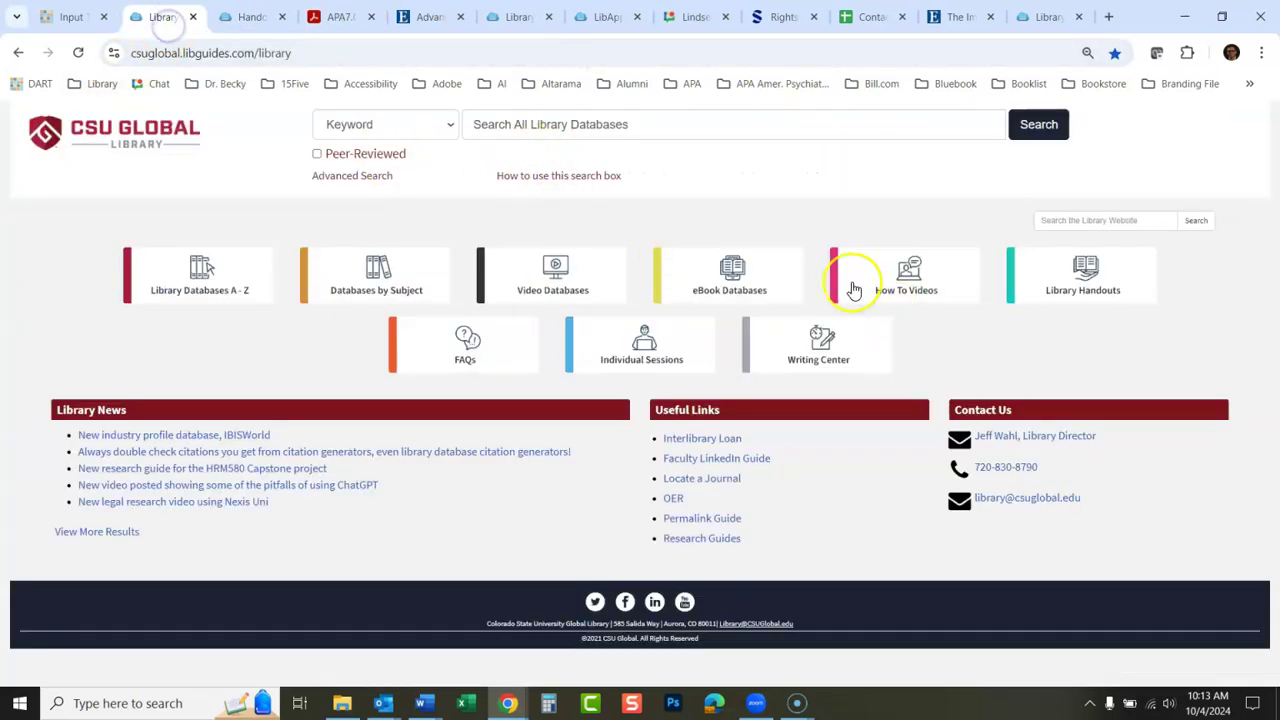
{"action": "left_click", "coordinate": [245, 24]}
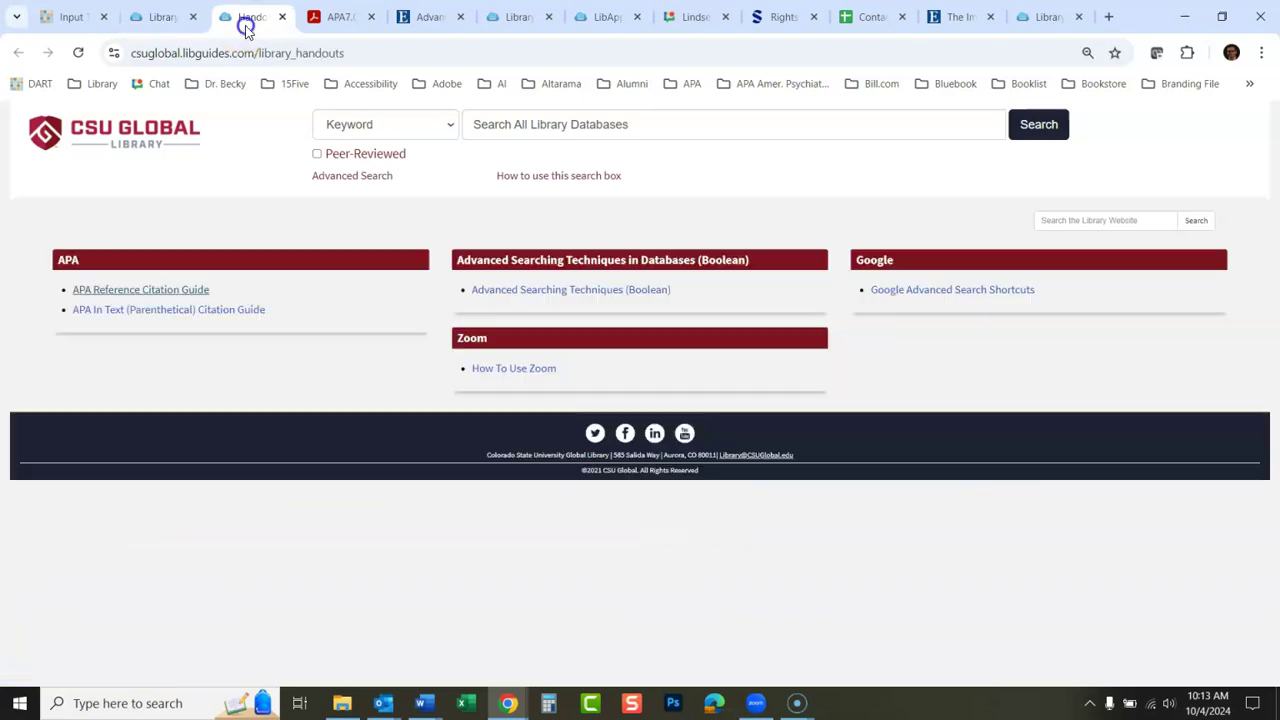
{"action": "left_click", "coordinate": [170, 291]}
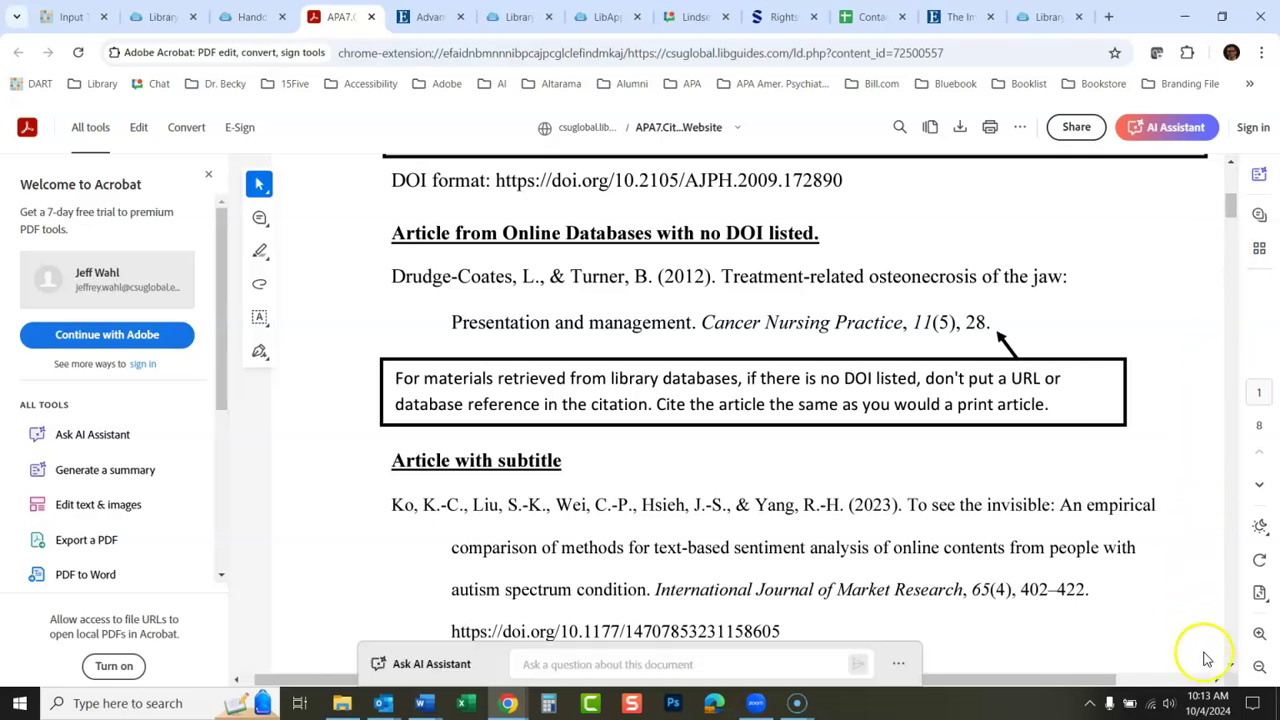
{"action": "left_click", "coordinate": [1231, 666]}
{"action": "left_click", "coordinate": [1231, 667]}
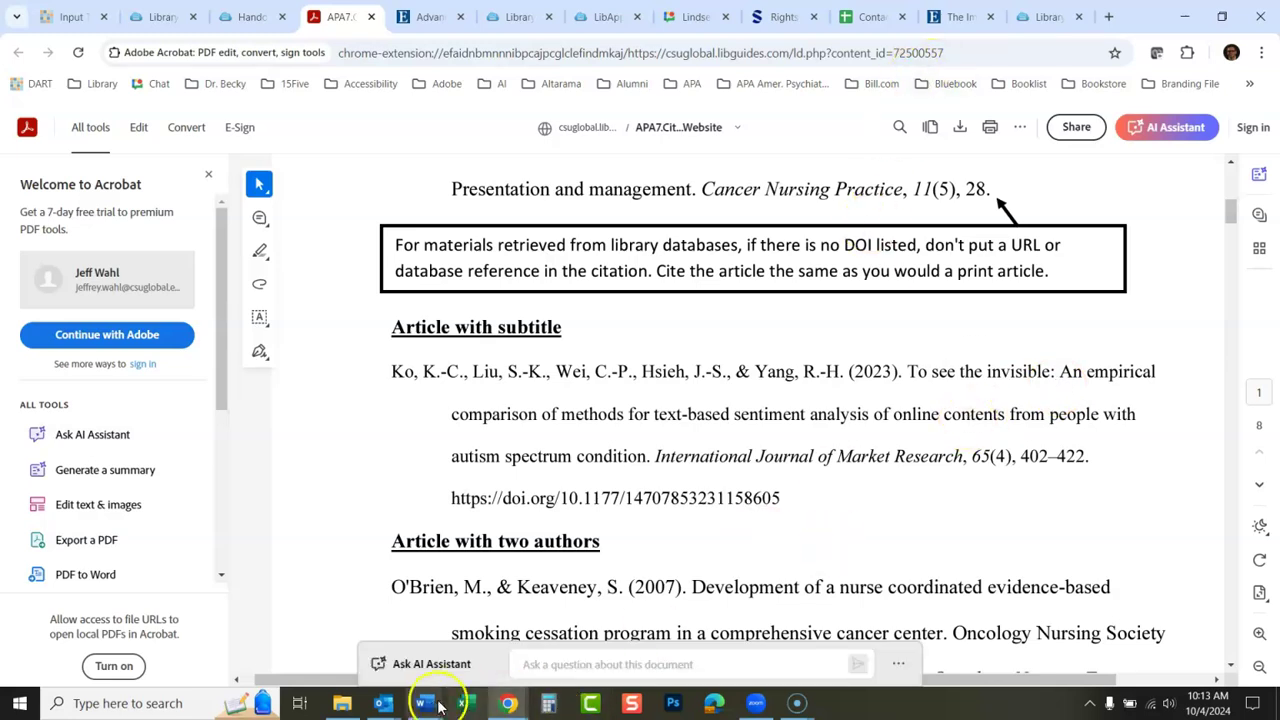
Step: In Word, lowercase the initials in the second reference's article title except The and Nigerian, and start a new paragraph below the entry
{"action": "mouse_move", "coordinate": [425, 706]}
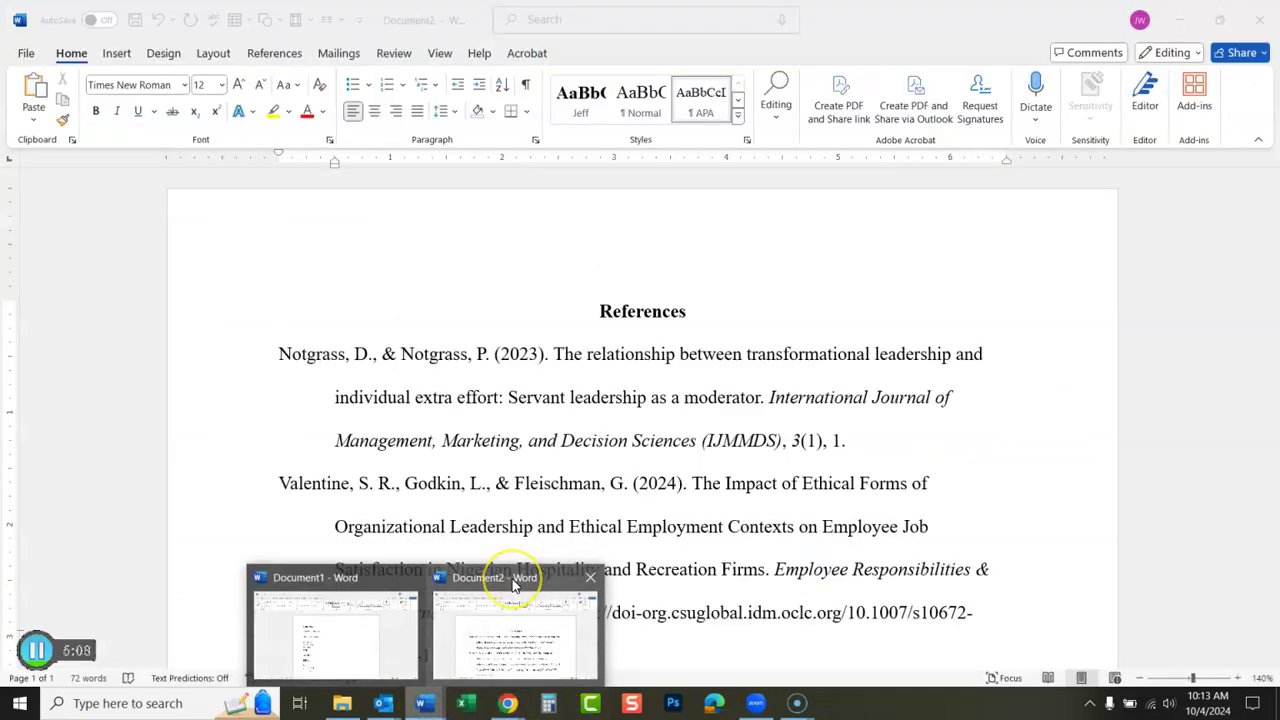
{"action": "left_click", "coordinate": [513, 582]}
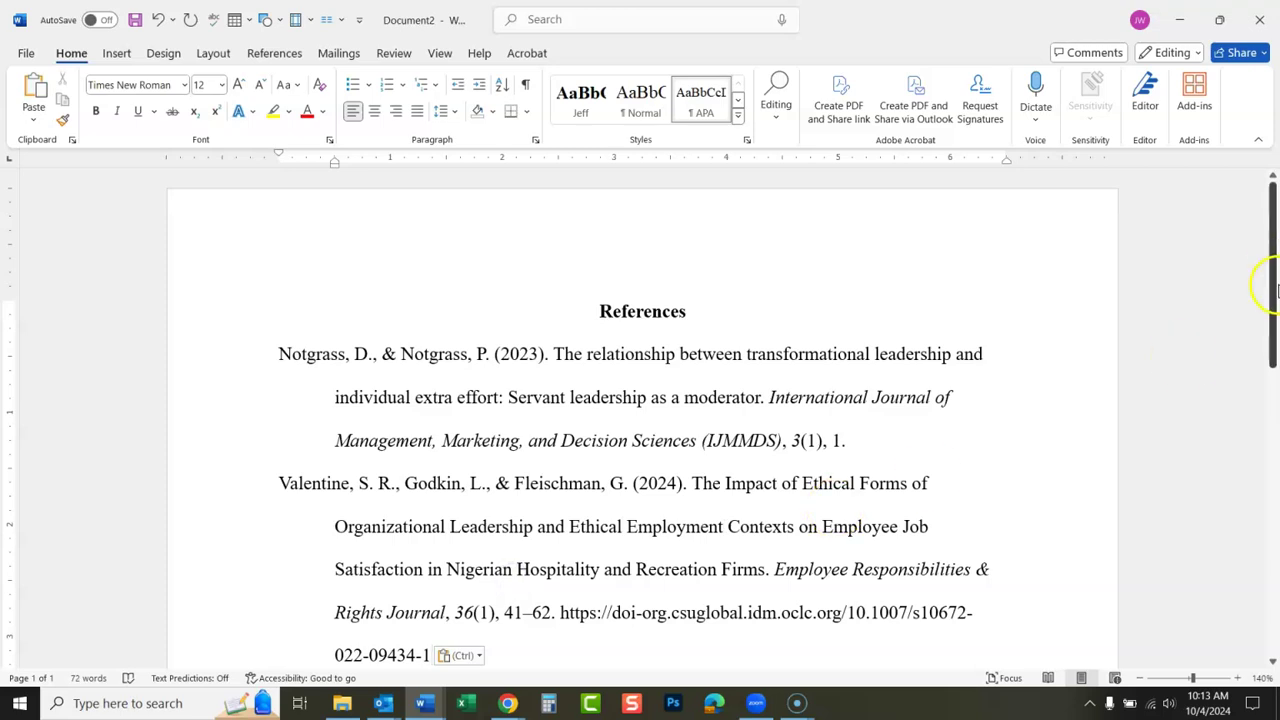
{"action": "left_click_drag", "start_coordinate": [1271, 275], "coordinate": [1273, 315]}
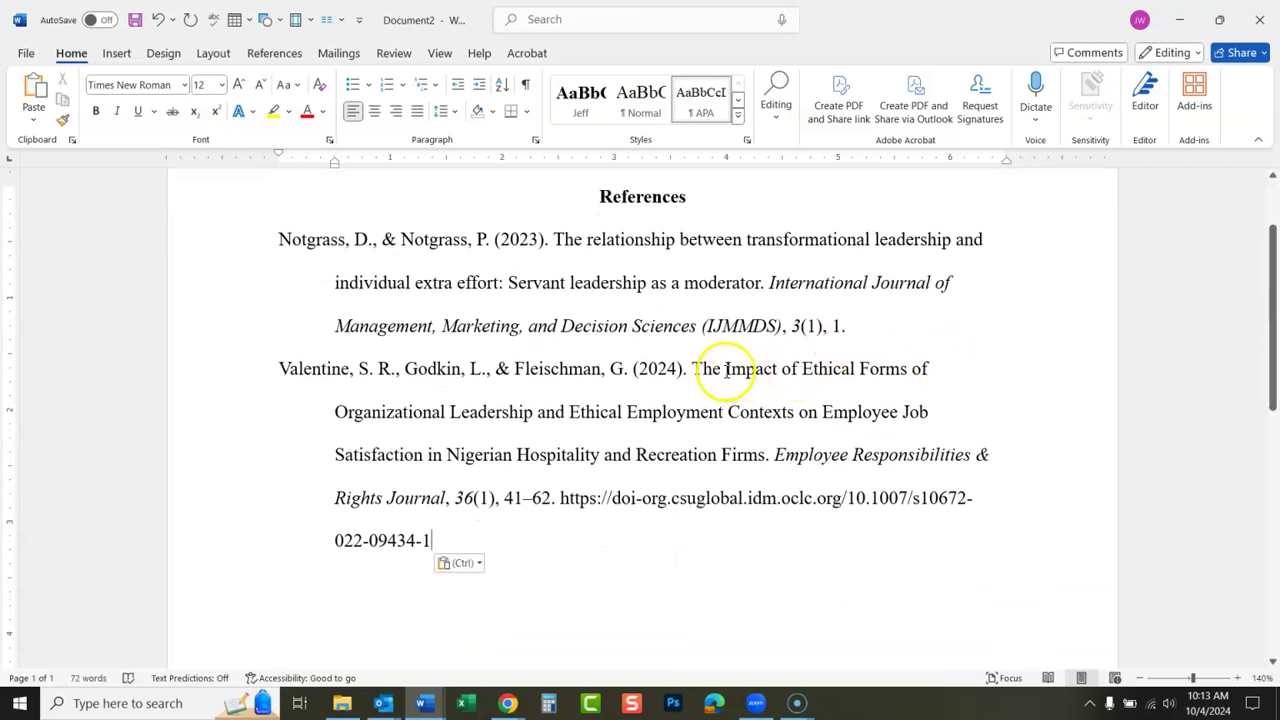
{"action": "left_click_drag", "start_coordinate": [731, 371], "coordinate": [731, 371]}
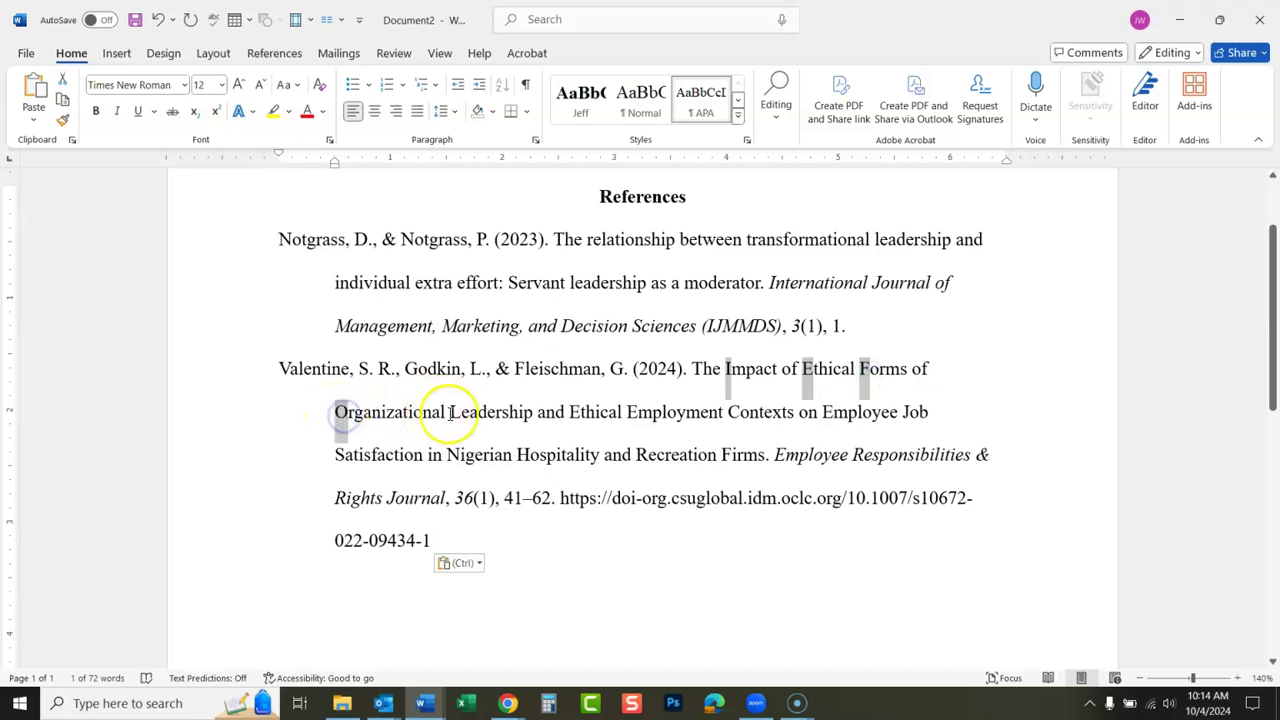
{"action": "left_click", "coordinate": [572, 411], "text": "ctrl"}
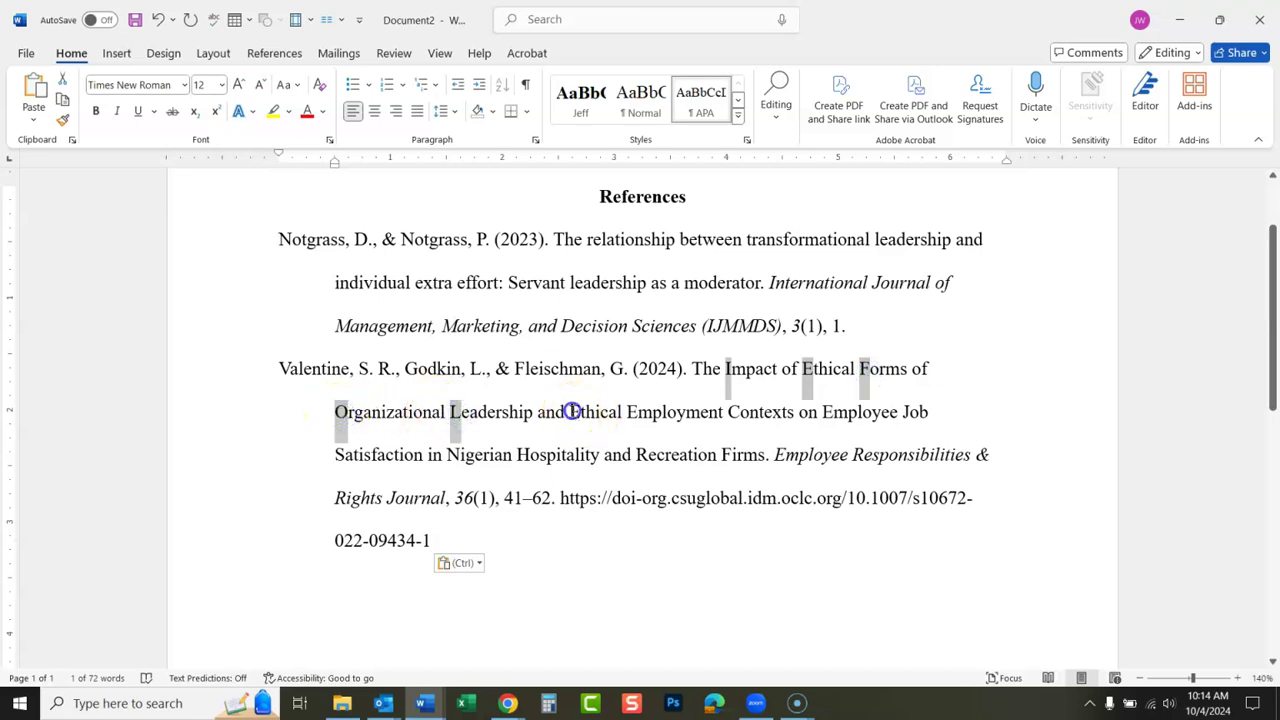
{"action": "left_click", "coordinate": [733, 414], "text": "ctrl"}
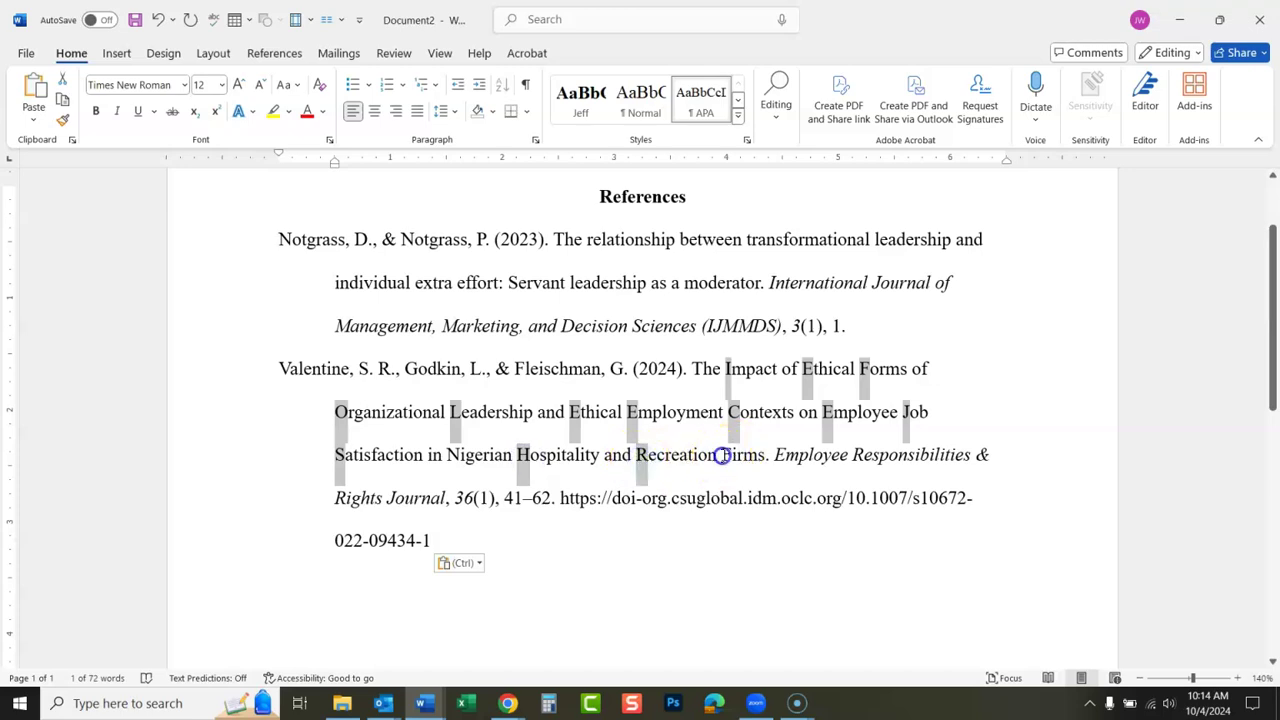
{"action": "left_click_drag", "start_coordinate": [723, 457], "coordinate": [728, 458]}
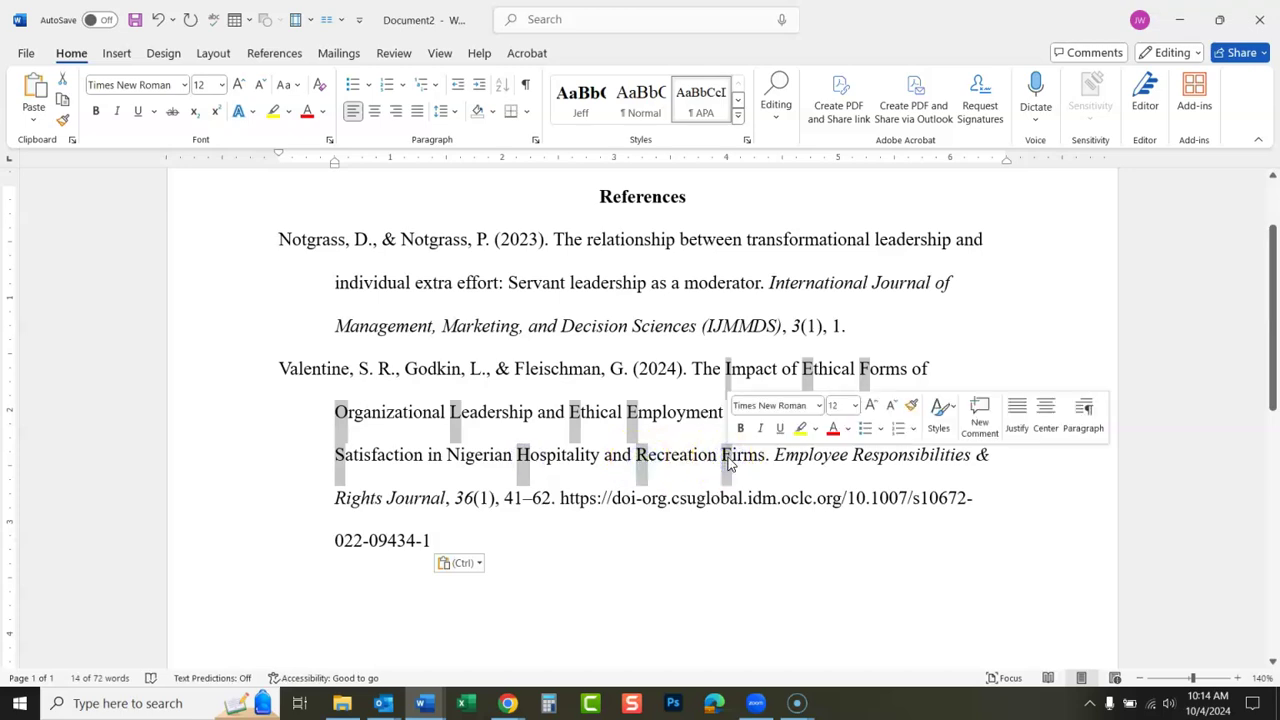
{"action": "key", "text": "shift+F3"}
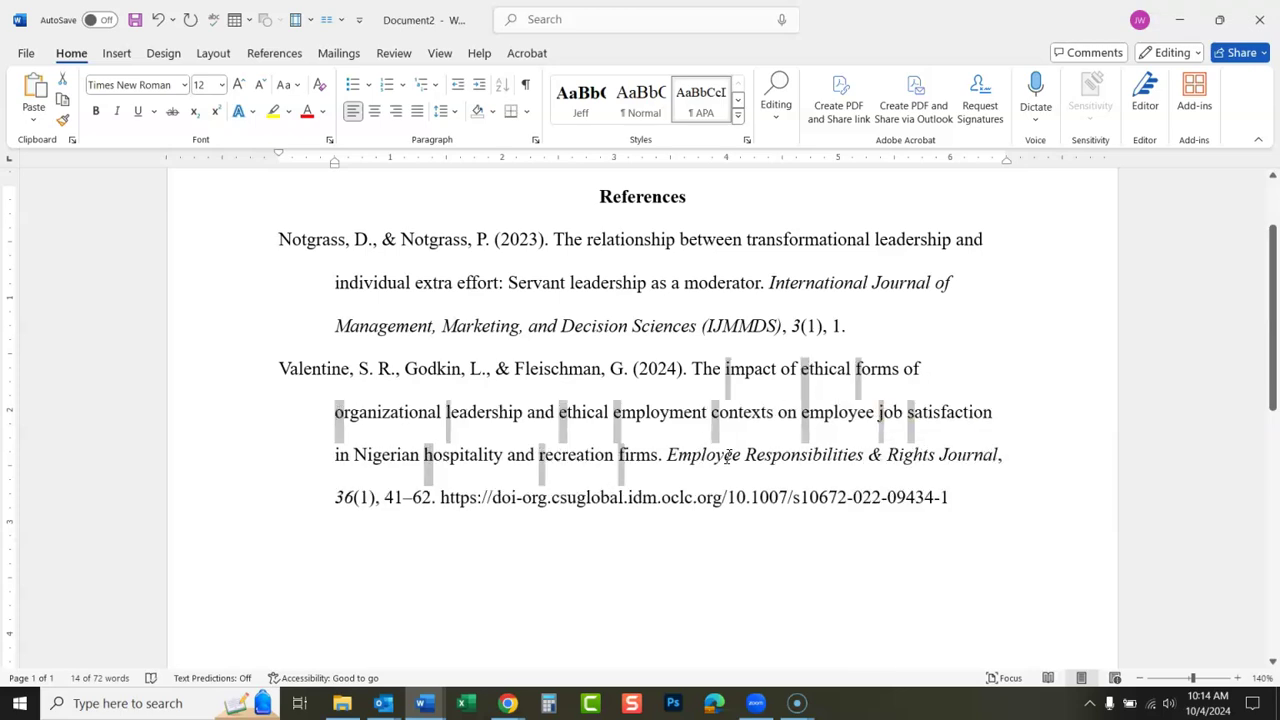
{"action": "left_click", "coordinate": [1009, 503]}
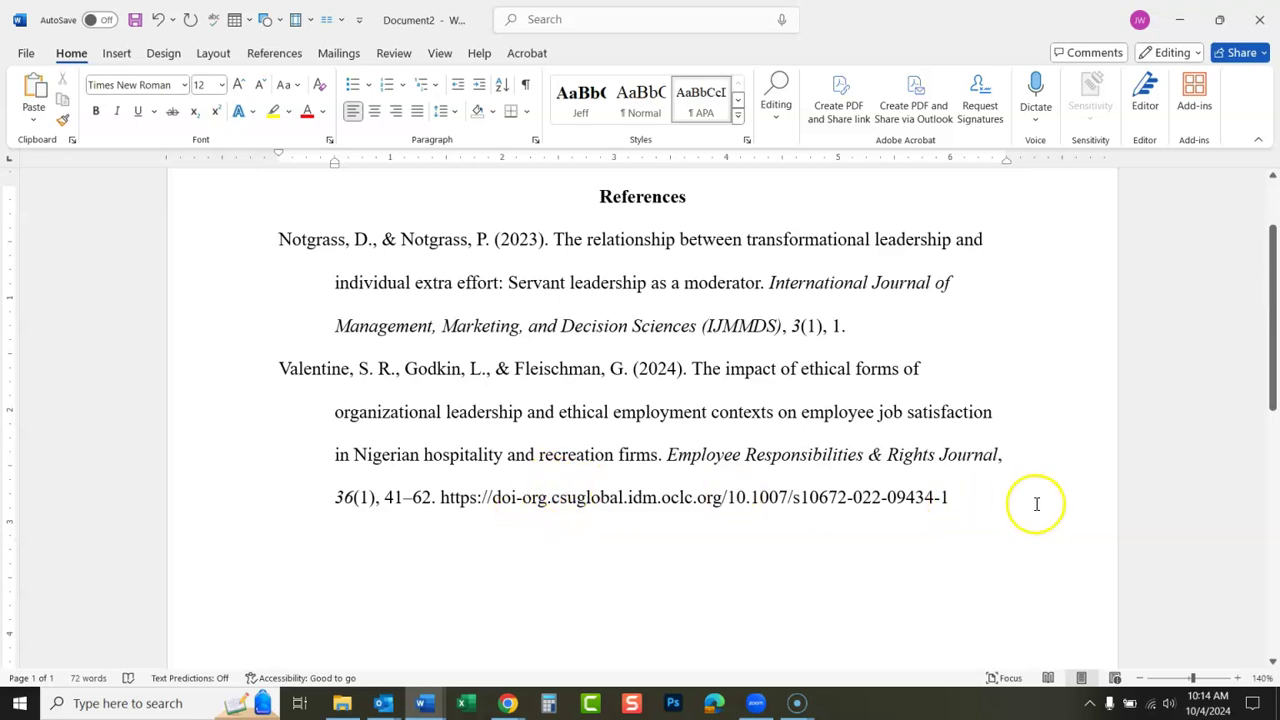
{"action": "key", "text": "Return"}
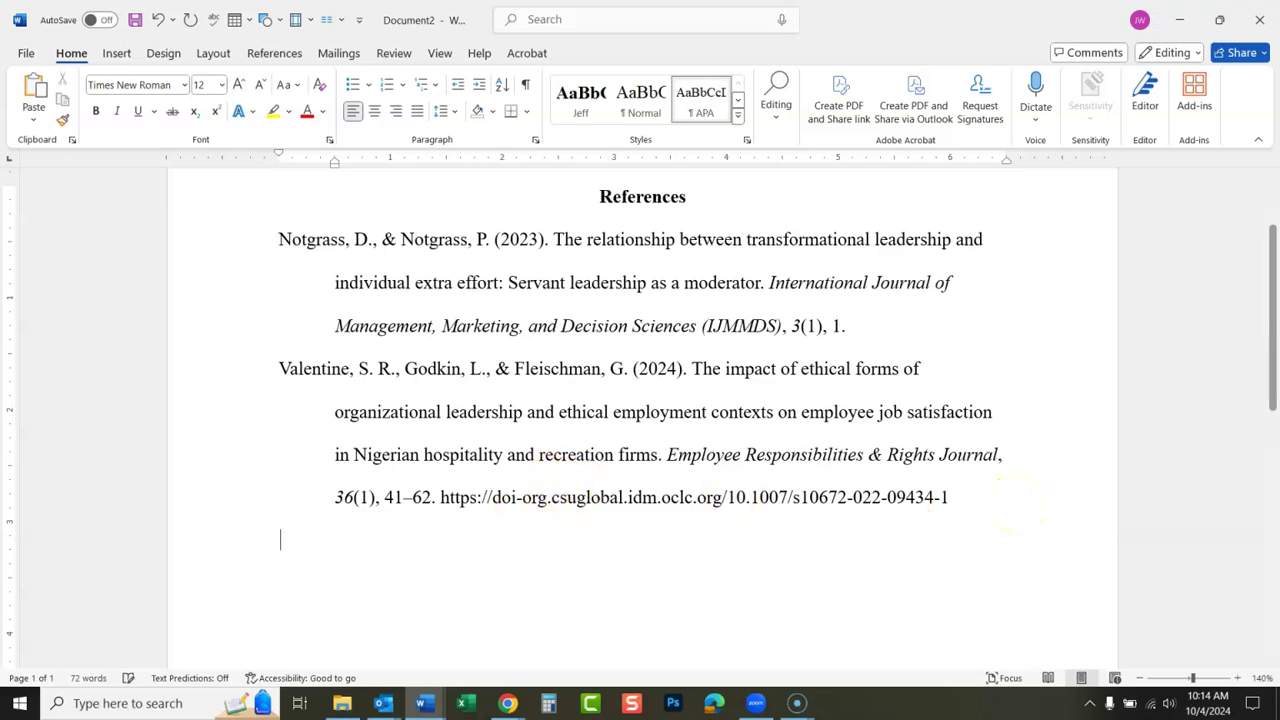
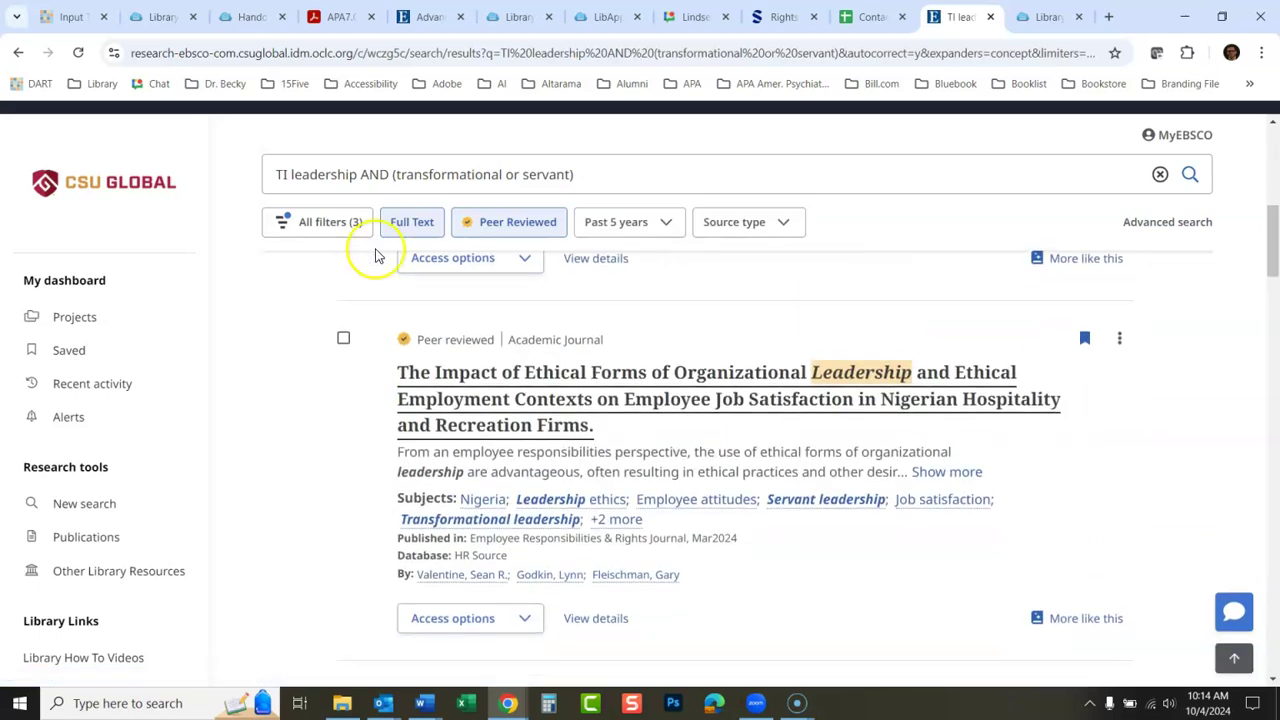
Step: In the EBSCO results, open the article on servant and transformational leadership styles and employee creative behavior, and set its citation style to APA 7th Edition
{"action": "left_click_drag", "start_coordinate": [1269, 251], "coordinate": [1274, 255]}
{"action": "scroll", "coordinate": [1274, 255], "scroll_direction": "down", "scroll_amount": 4}
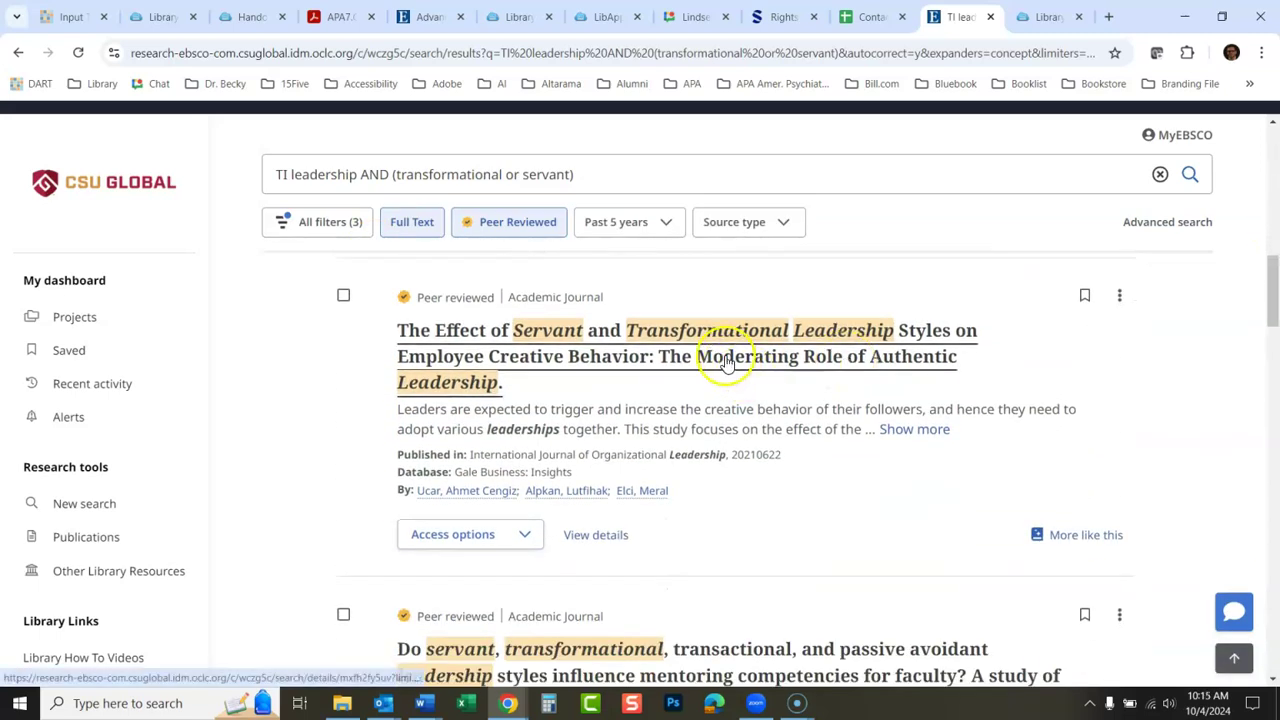
{"action": "left_click", "coordinate": [729, 357]}
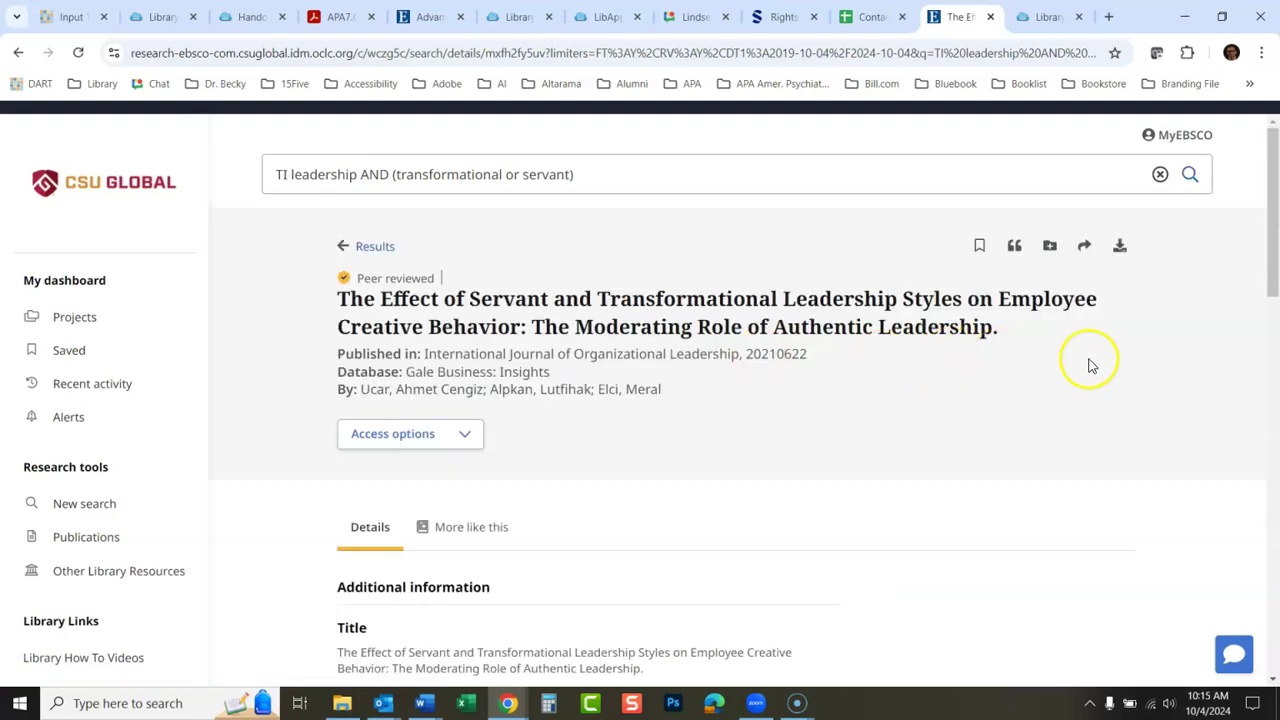
{"action": "left_click", "coordinate": [1015, 248]}
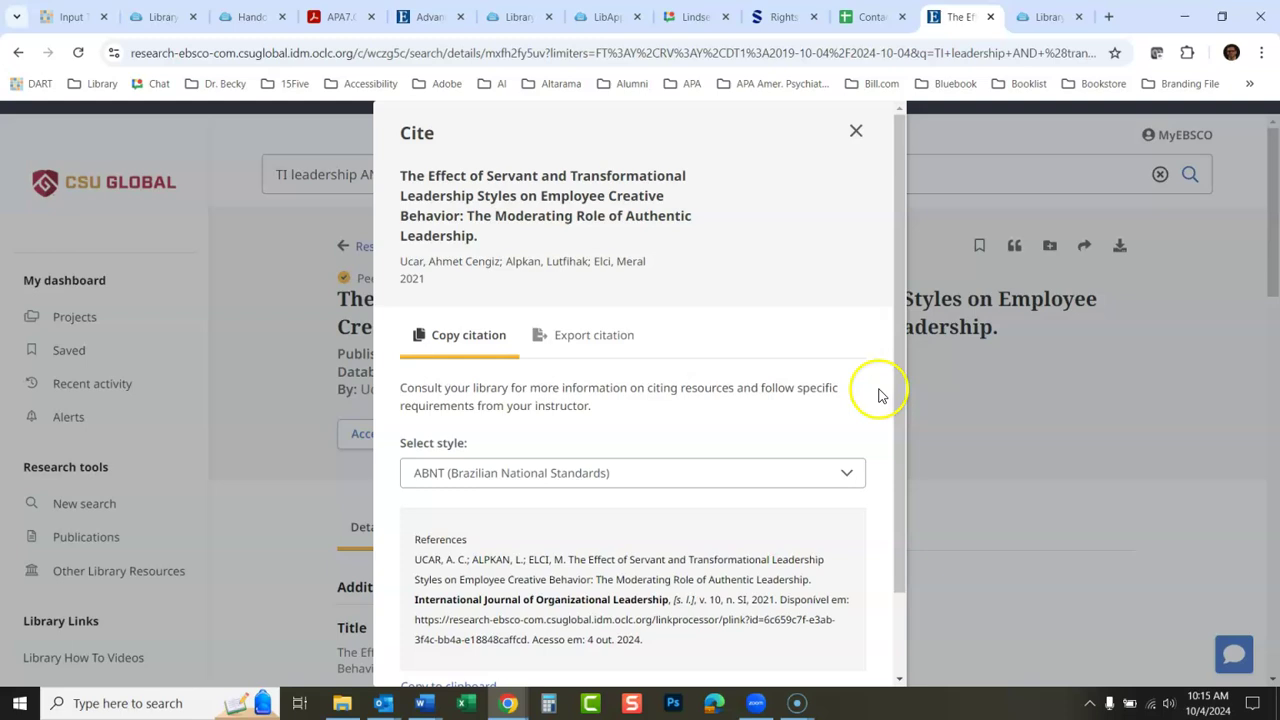
{"action": "left_click", "coordinate": [846, 473]}
{"action": "left_click", "coordinate": [474, 567]}
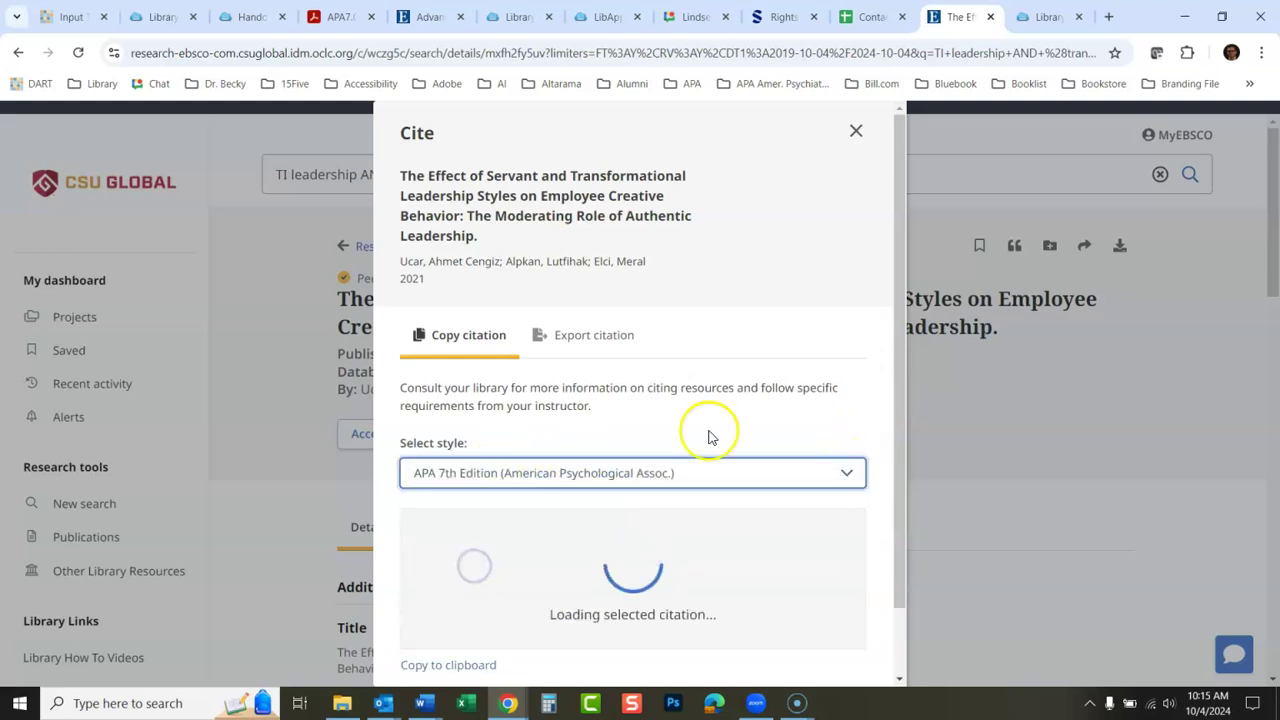
Step: Copy the generated APA citation and paste it below the second reference in the Word document Document2, using merged formatting
{"action": "left_click_drag", "start_coordinate": [894, 277], "coordinate": [896, 360]}
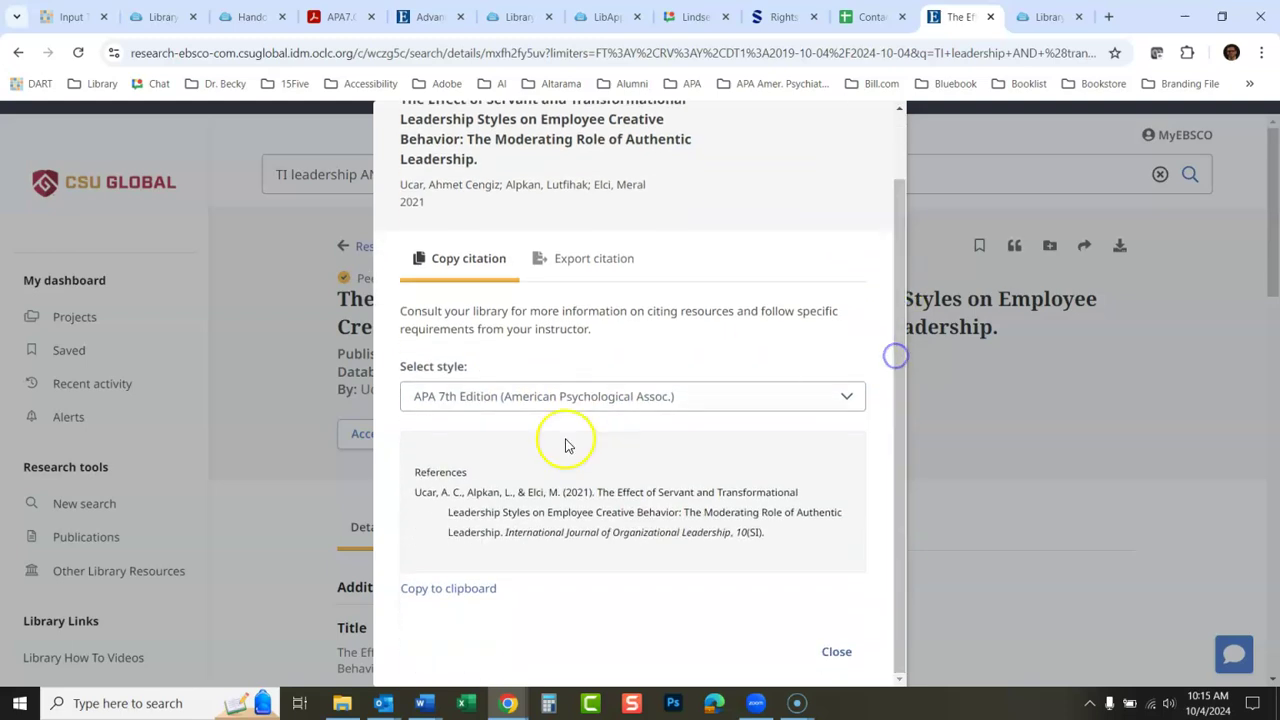
{"action": "left_click", "coordinate": [444, 590]}
{"action": "mouse_move", "coordinate": [424, 703]}
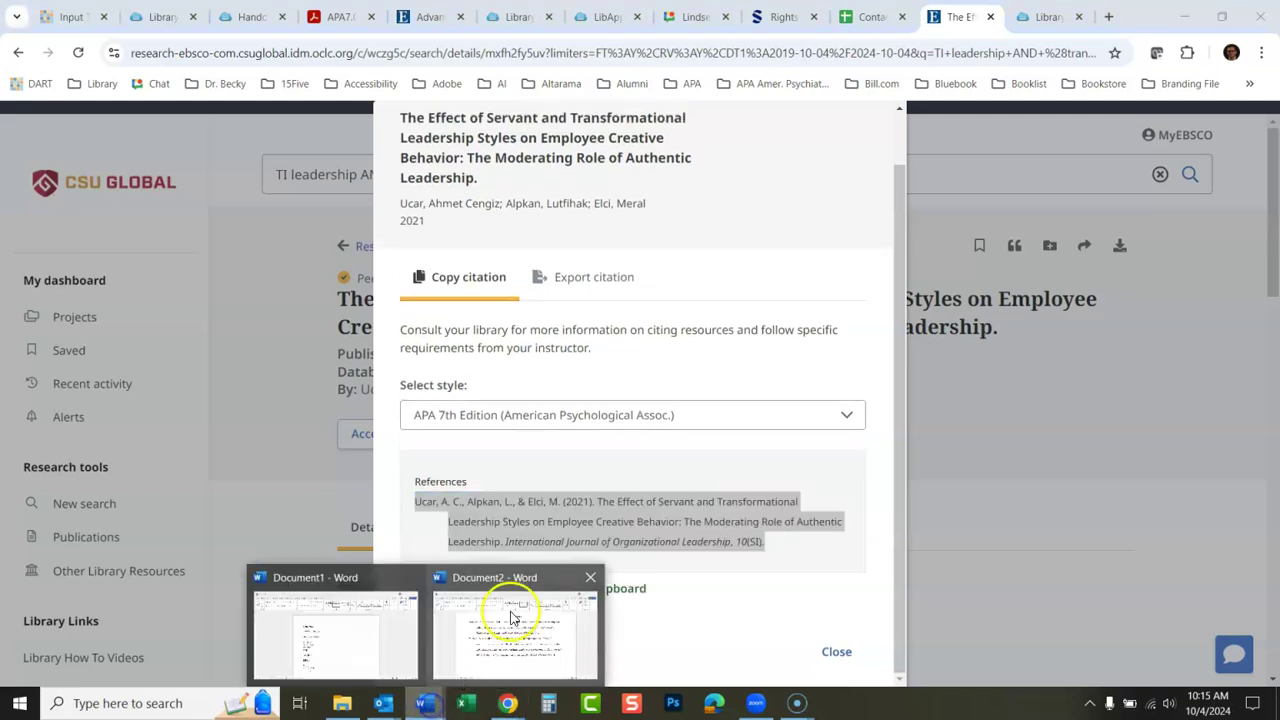
{"action": "left_click", "coordinate": [512, 617]}
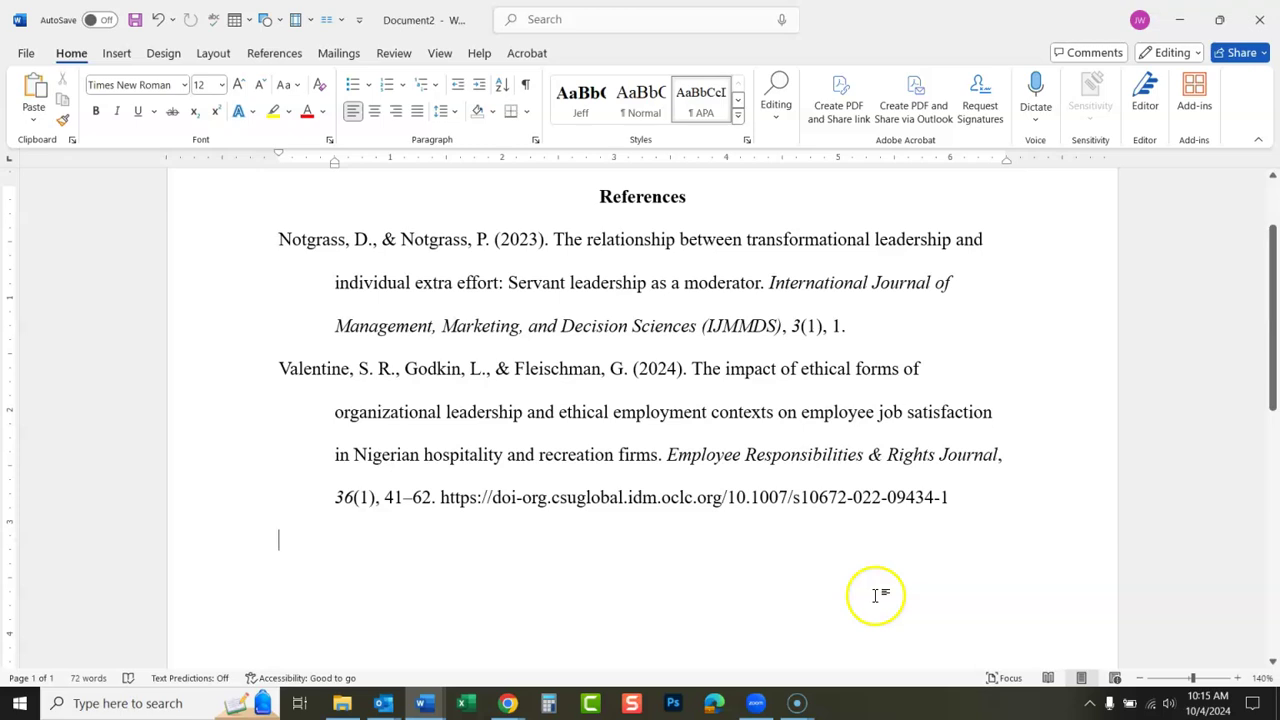
{"action": "key", "text": "ctrl+v"}
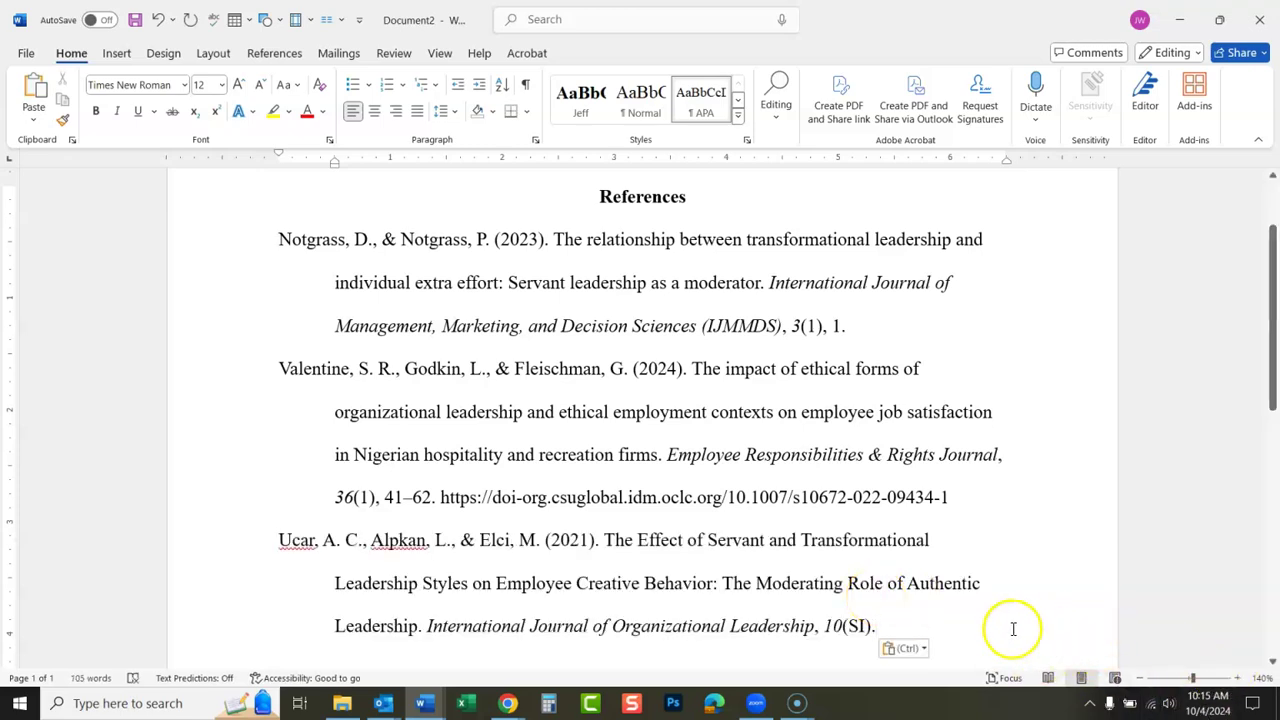
{"action": "left_click", "coordinate": [905, 648]}
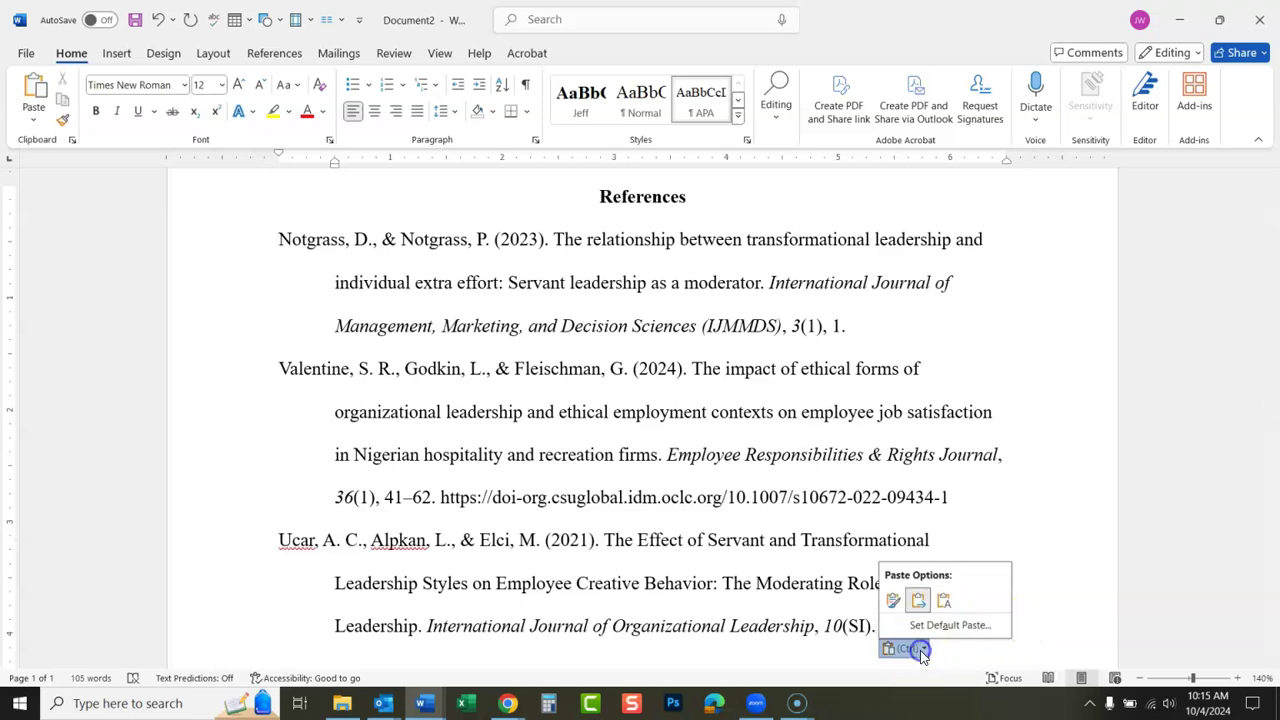
{"action": "left_click", "coordinate": [919, 602]}
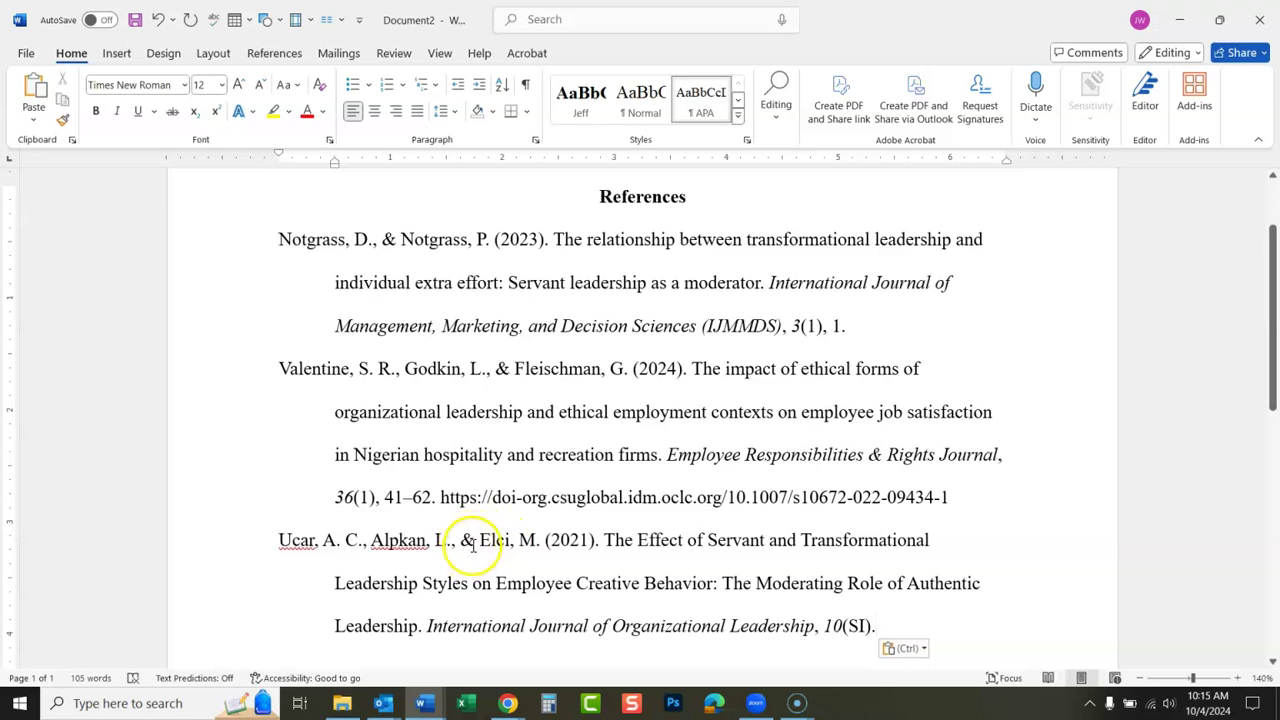
Step: Lowercase the capitalized initials in the third reference's article title, except The at the start of the title and subtitle
{"action": "double_click", "coordinate": [645, 545]}
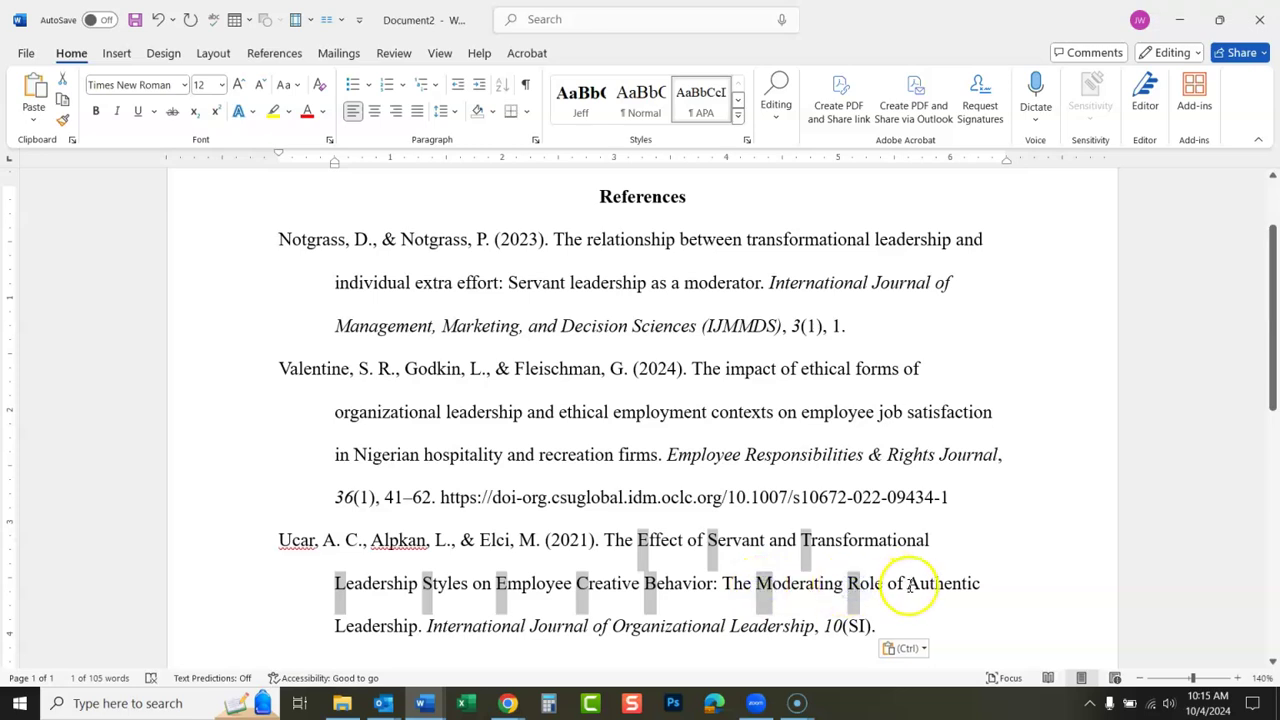
{"action": "left_click", "coordinate": [345, 634], "text": "ctrl"}
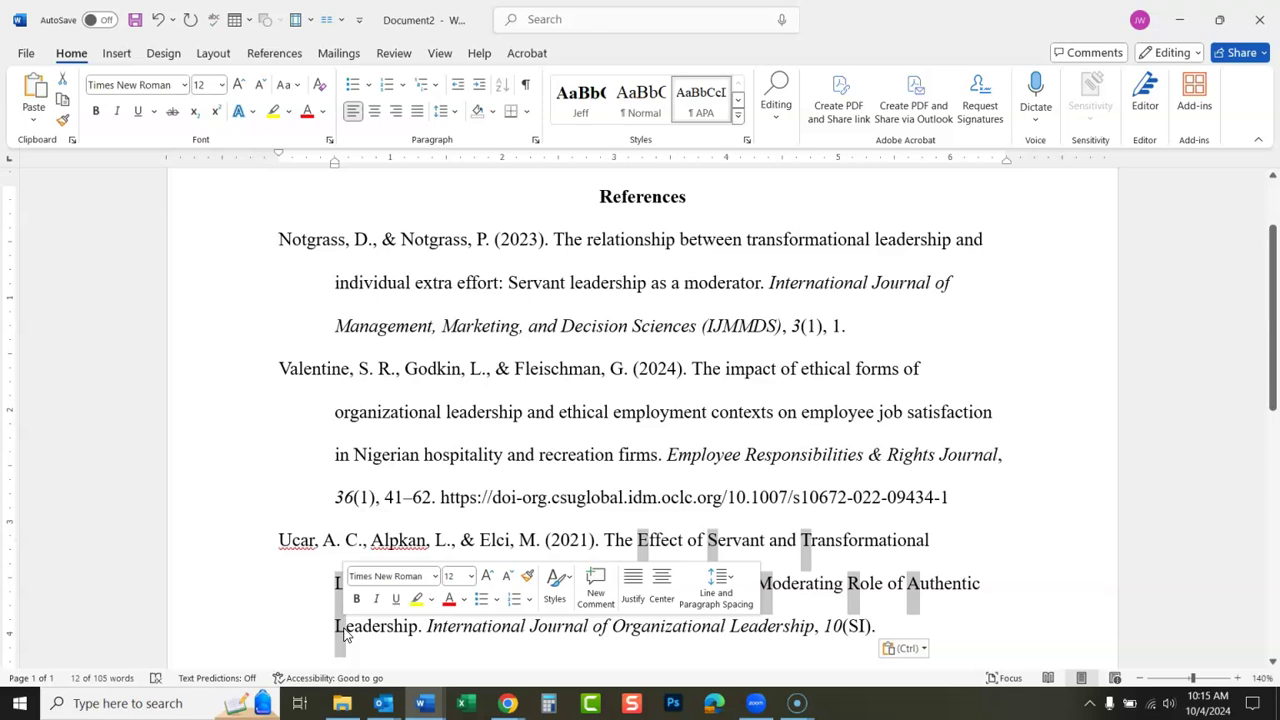
{"action": "key", "text": "shift+F3"}
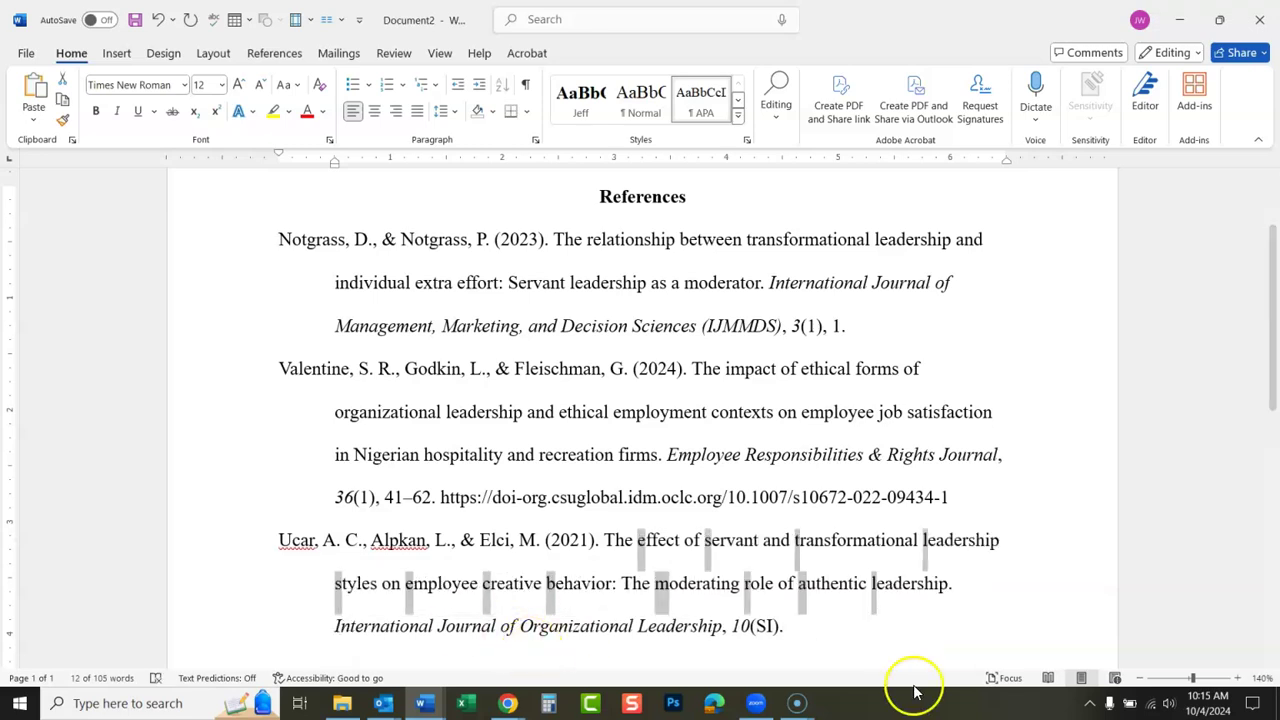
{"action": "left_click", "coordinate": [996, 612]}
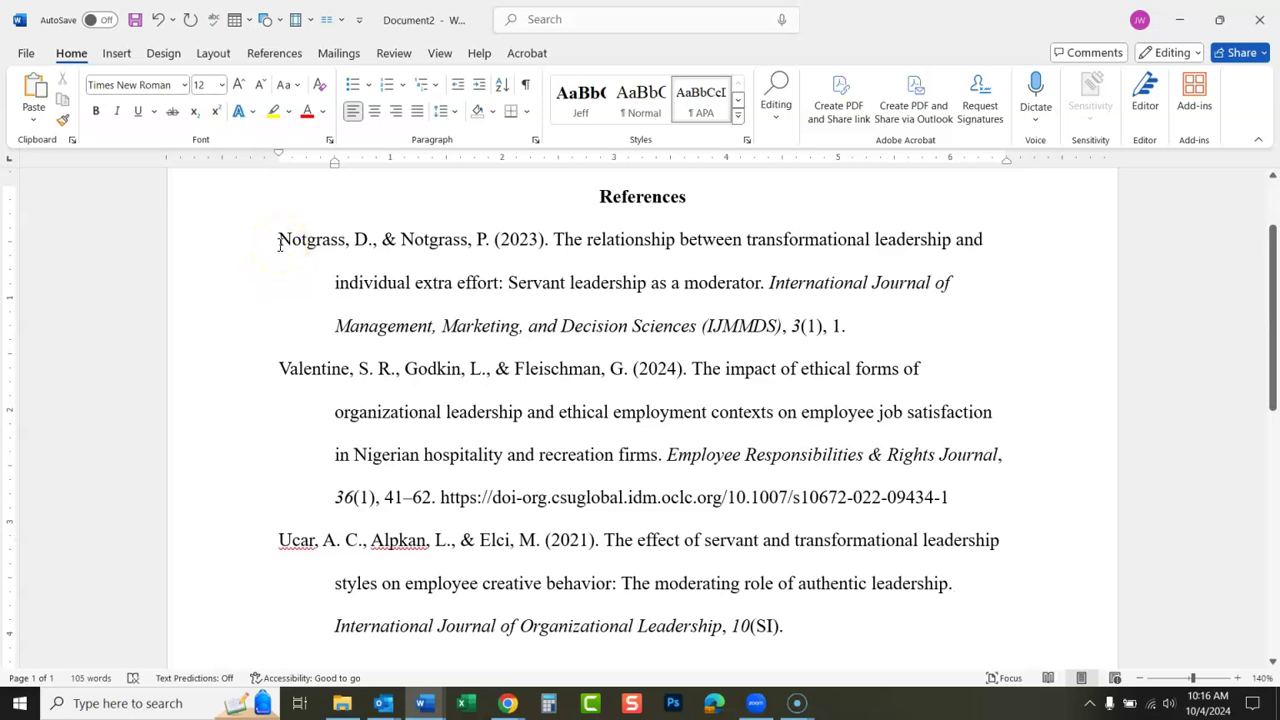
Step: Sort all three entries under the References heading alphabetically
{"action": "left_click_drag", "start_coordinate": [278, 243], "coordinate": [810, 634]}
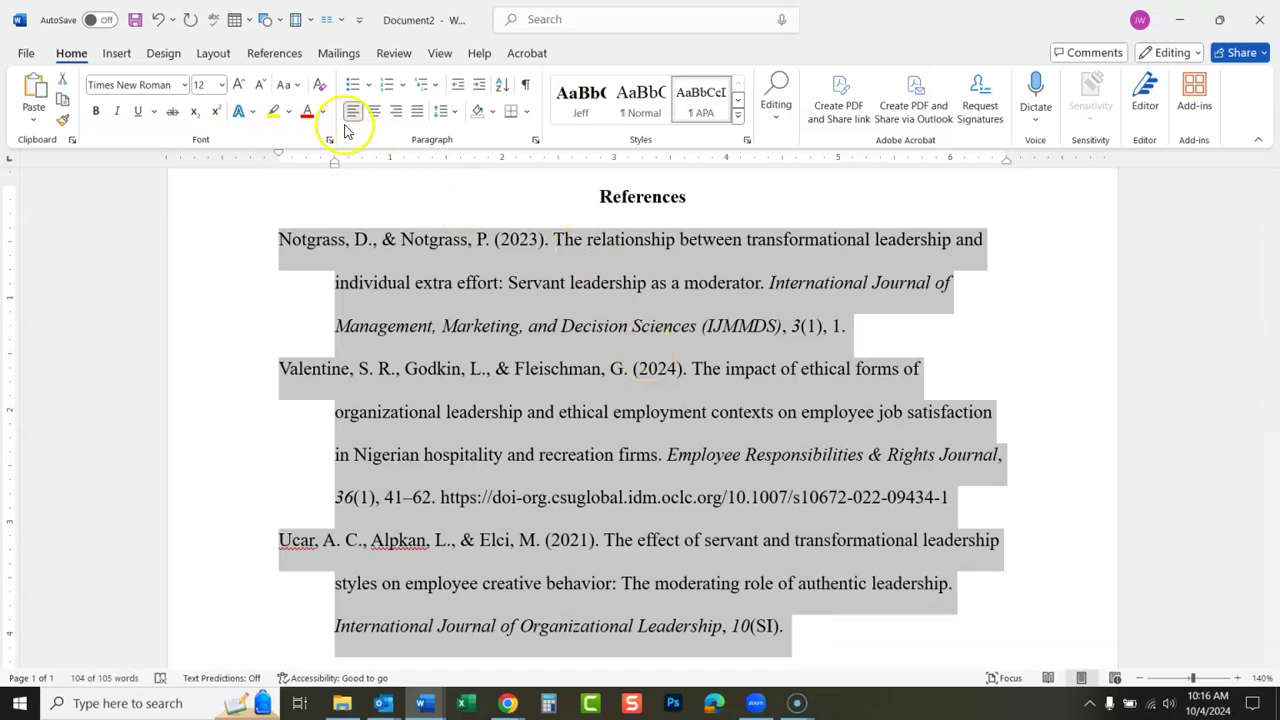
{"action": "left_click", "coordinate": [503, 95]}
{"action": "left_click", "coordinate": [697, 450]}
{"action": "left_click", "coordinate": [304, 313]}
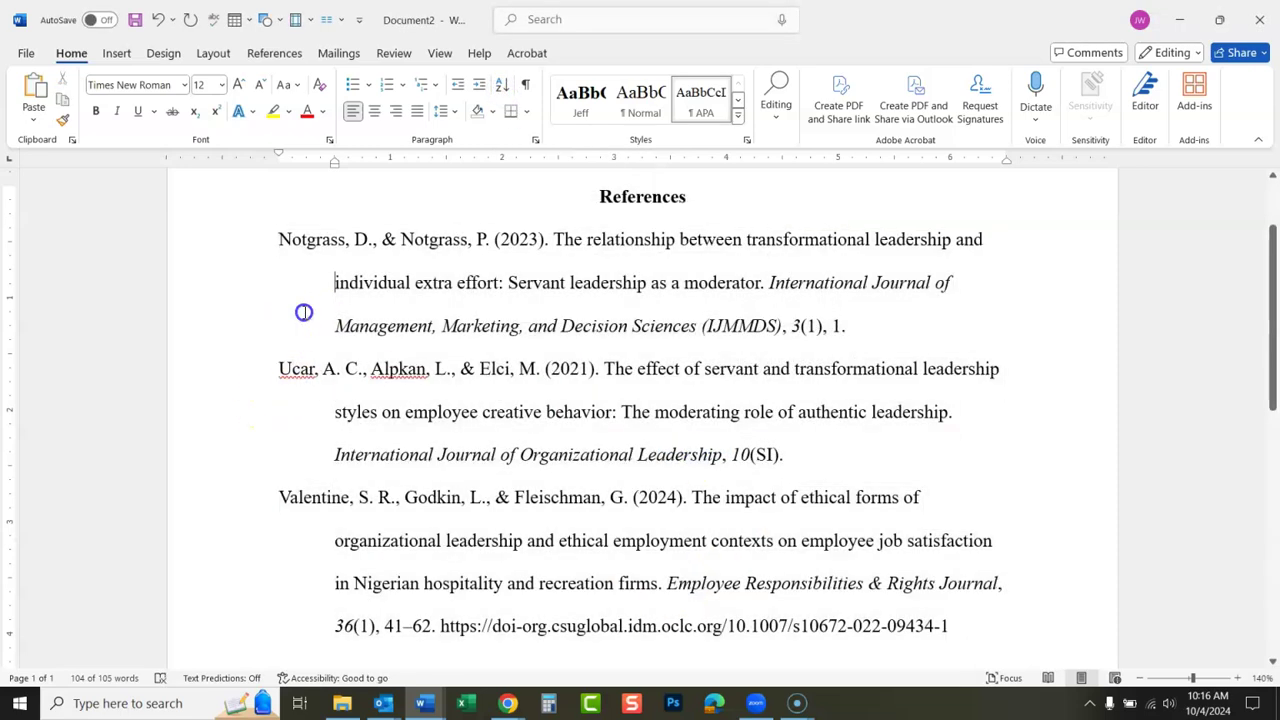
{"action": "mouse_move", "coordinate": [1266, 391]}
{"action": "left_mouse_down"}
{"action": "mouse_move", "coordinate": [1270, 404]}
{"action": "mouse_move", "coordinate": [1272, 370]}
{"action": "left_mouse_up"}
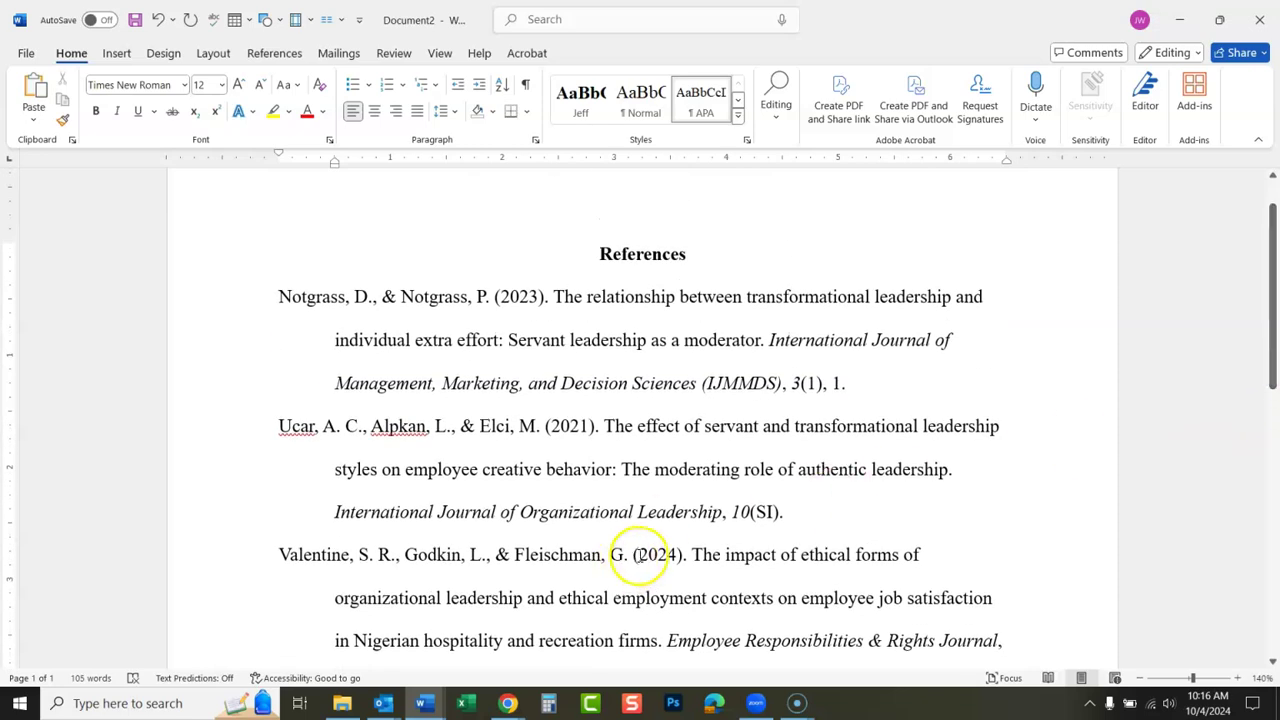